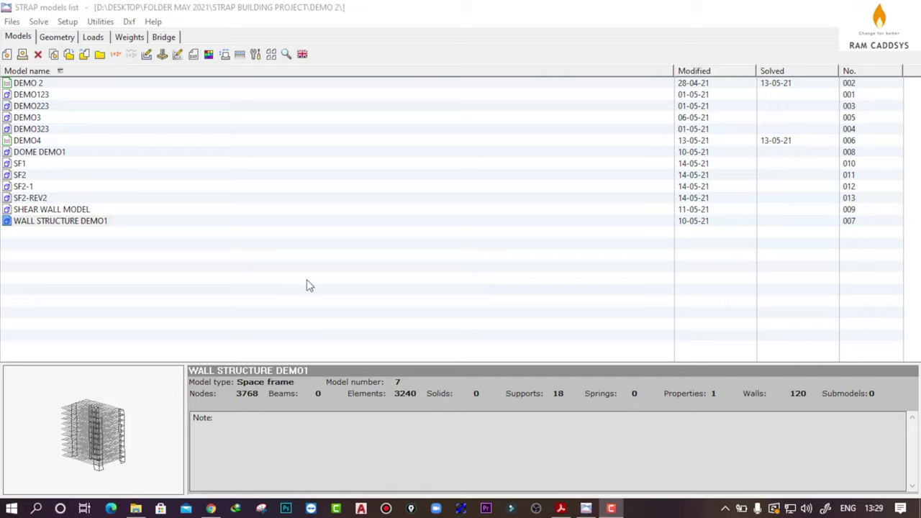
Create a space frame model titled SPACE FRAME DEMO1 with the model wizard, using the Frame truss template.
{"action": "left_click", "coordinate": [7, 54]}
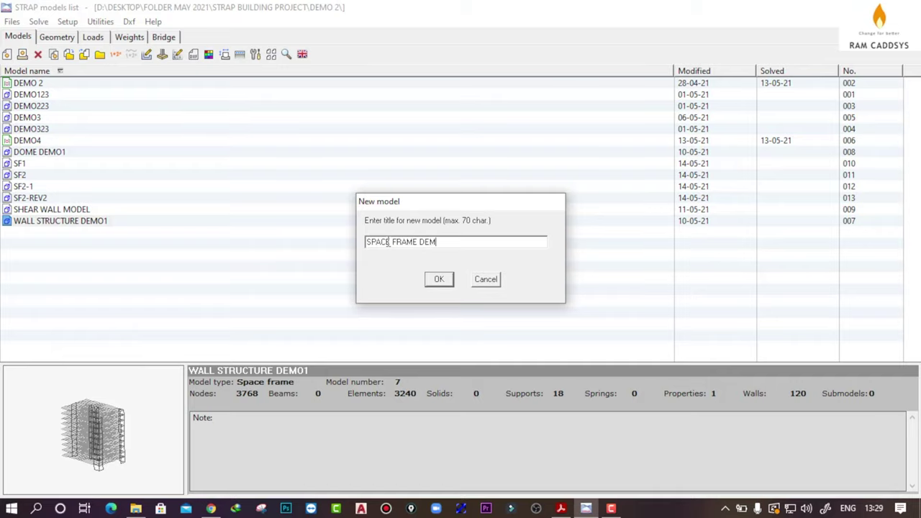
{"action": "left_click", "coordinate": [439, 279]}
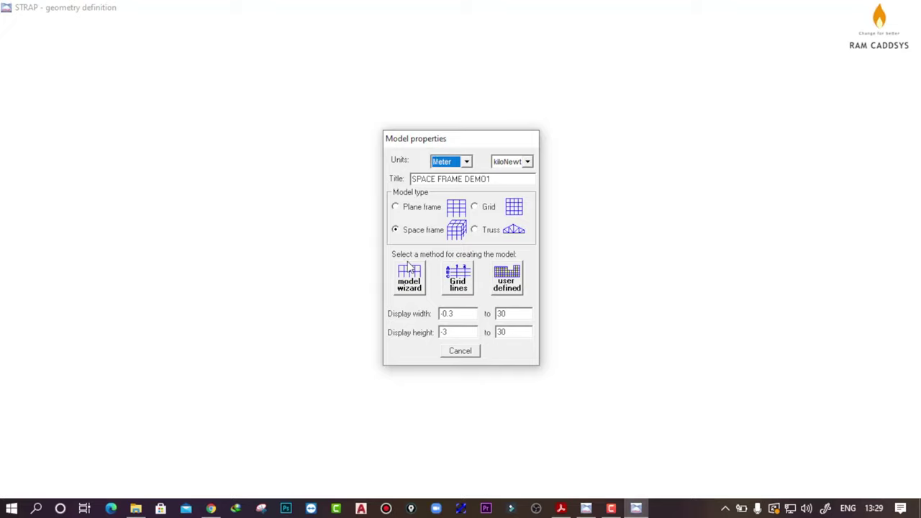
{"action": "left_click", "coordinate": [417, 288]}
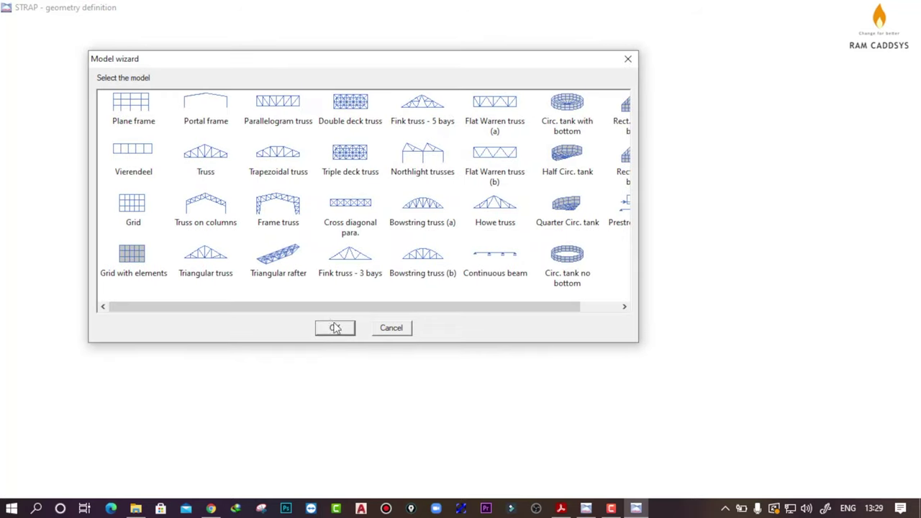
{"action": "left_click", "coordinate": [286, 220]}
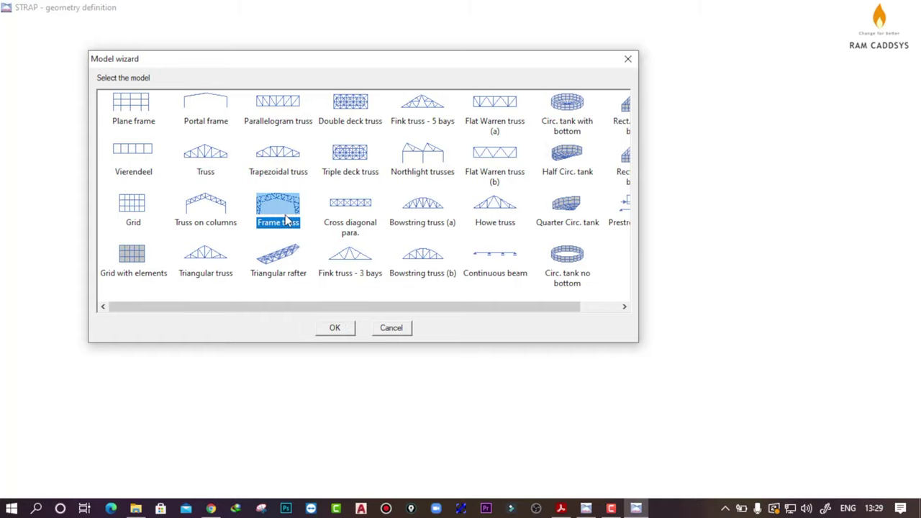
{"action": "left_click", "coordinate": [335, 328]}
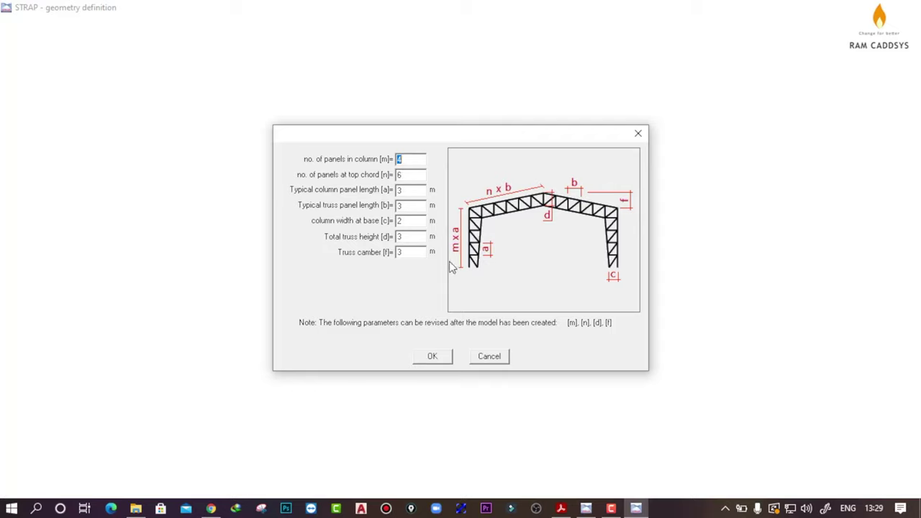
Define the frame truss with 6 column panels, 7 top-chord panels, 2 m panel lengths, 1 m base width, 1.5 m truss height and 2 m camber.
{"action": "double_click", "coordinate": [412, 179]}
{"action": "type", "text": "7"}
{"action": "key", "text": "Tab"}
{"action": "type", "text": "2"}
{"action": "key", "text": "Tab"}
{"action": "type", "text": "21"}
{"action": "key", "text": "Tab"}
{"action": "type", "text": "1.5"}
{"action": "key", "text": "Tab"}
{"action": "type", "text": "2"}
{"action": "left_click", "coordinate": [434, 358]}
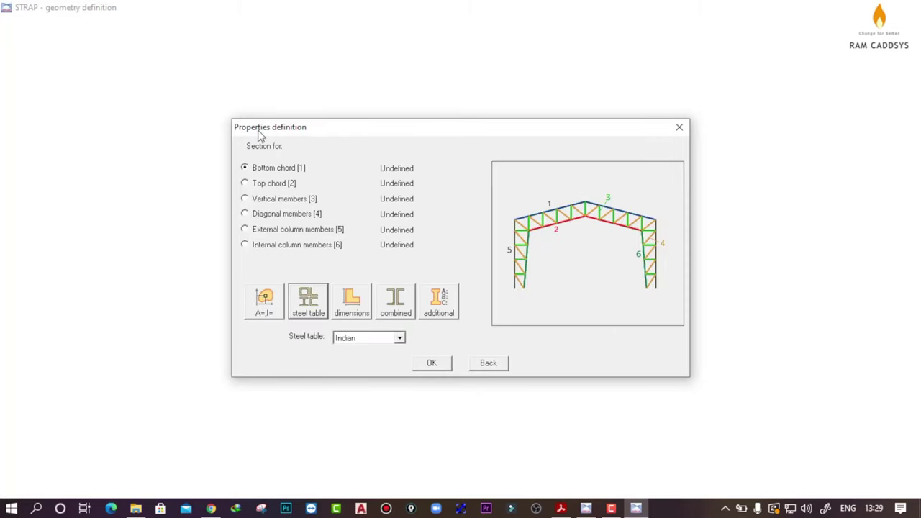
Leave the member sections undefined, skip all wizard loads and accept the generated frame truss.
{"action": "left_click", "coordinate": [434, 363]}
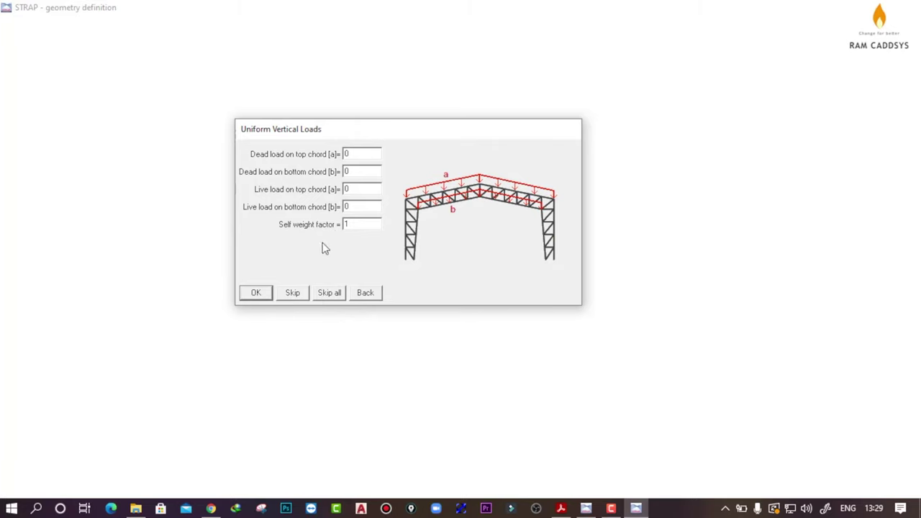
{"action": "left_click", "coordinate": [329, 293]}
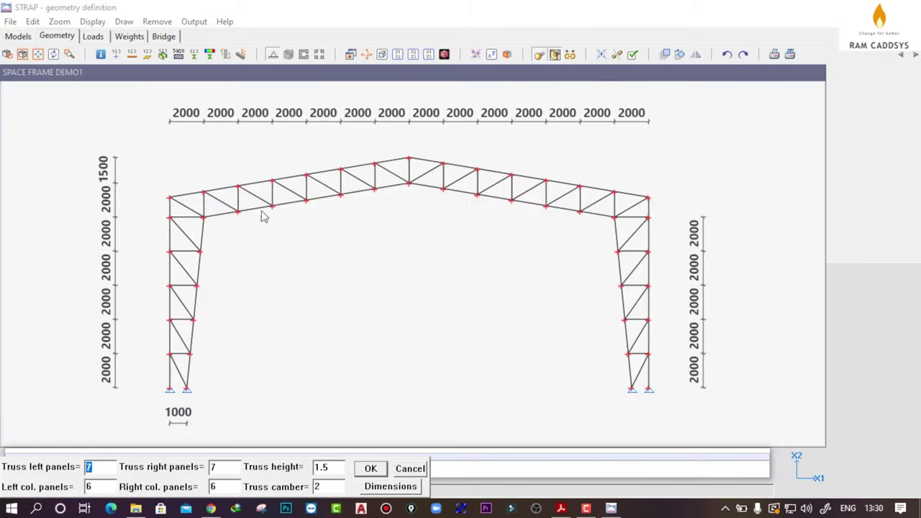
{"action": "left_click", "coordinate": [373, 470]}
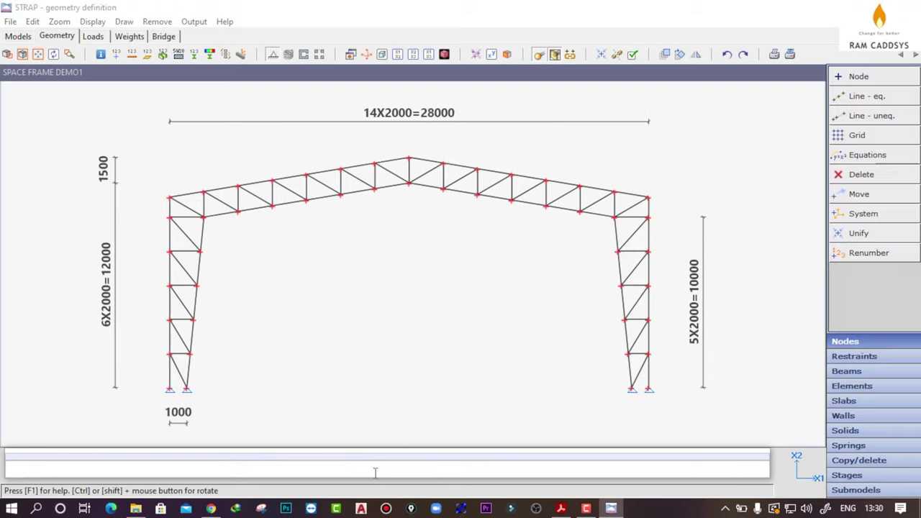
Display the frame truss in the Isometric - 3 view with space around it for copies.
{"action": "left_click", "coordinate": [382, 55]}
{"action": "scroll", "coordinate": [391, 265], "scroll_direction": "down", "scroll_amount": 2}
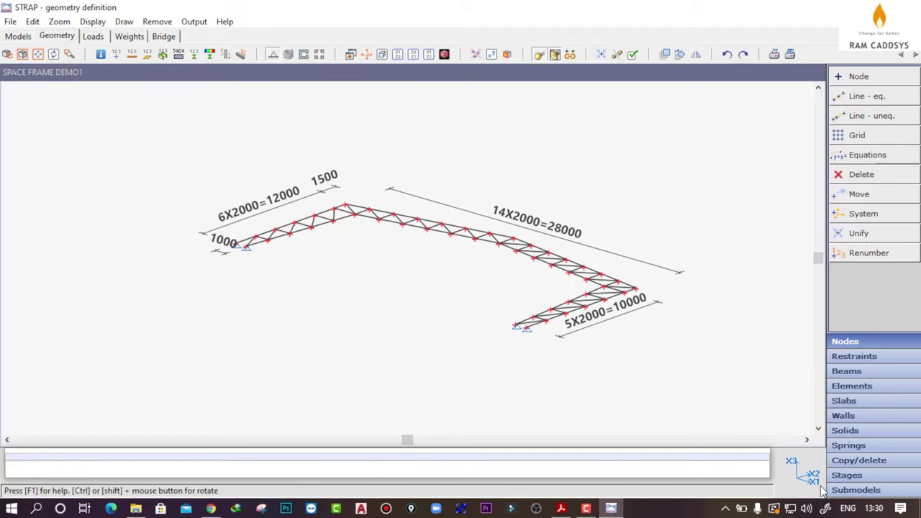
{"action": "left_click", "coordinate": [366, 55]}
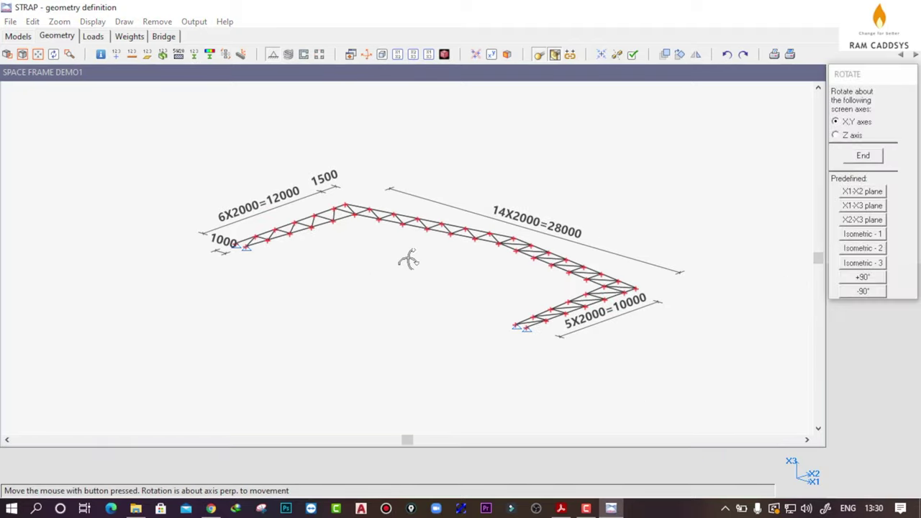
{"action": "left_click", "coordinate": [863, 263]}
{"action": "left_click_drag", "start_coordinate": [627, 328], "coordinate": [484, 253]}
{"action": "key", "text": "Escape"}
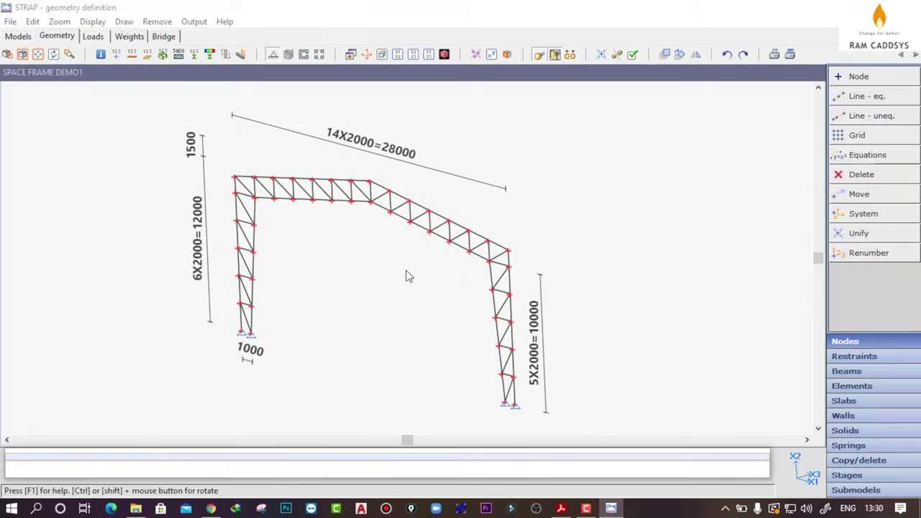
{"action": "scroll", "coordinate": [416, 294], "scroll_direction": "down", "scroll_amount": 1}
{"action": "scroll", "coordinate": [413, 309], "scroll_direction": "down", "scroll_amount": 1}
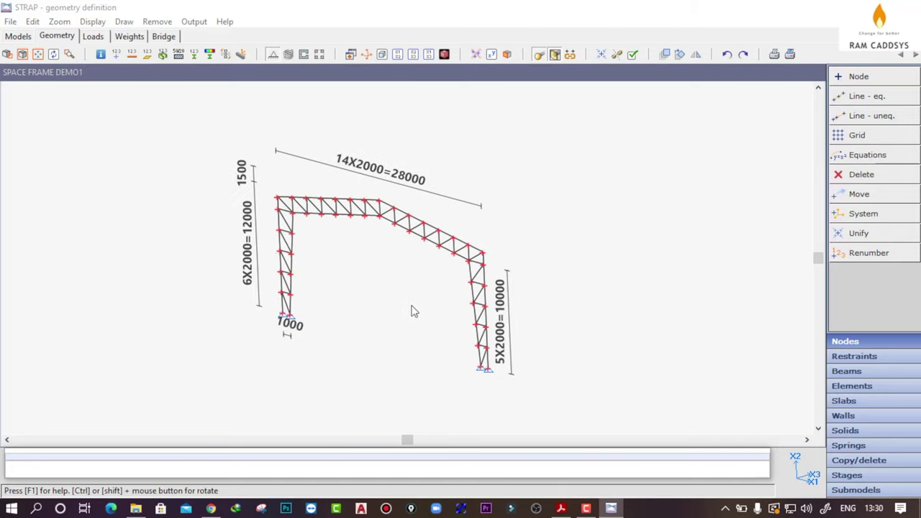
Copy the whole frame three times along X3 from node 1, keeping X1 and X2 at 0, with restraints and a node numbering increment of 100.
{"action": "left_click", "coordinate": [860, 462]}
{"action": "left_click", "coordinate": [860, 76]}
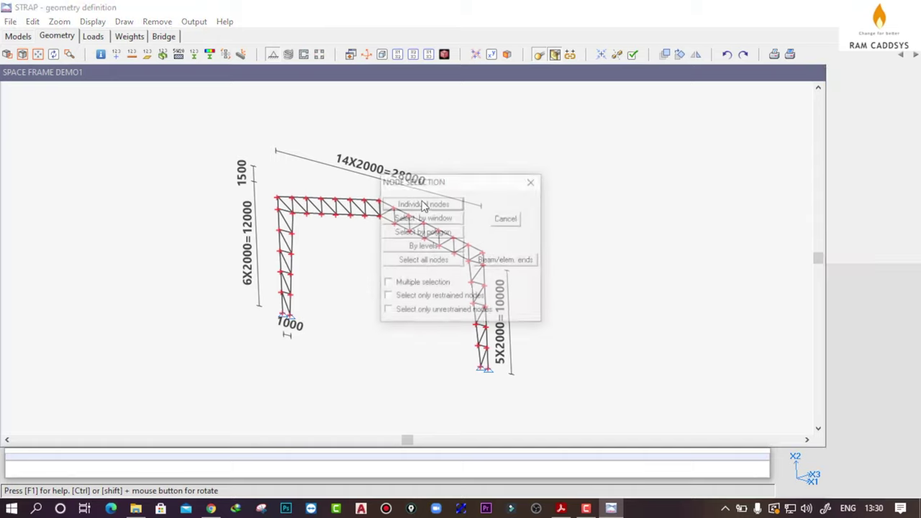
{"action": "left_click", "coordinate": [425, 263]}
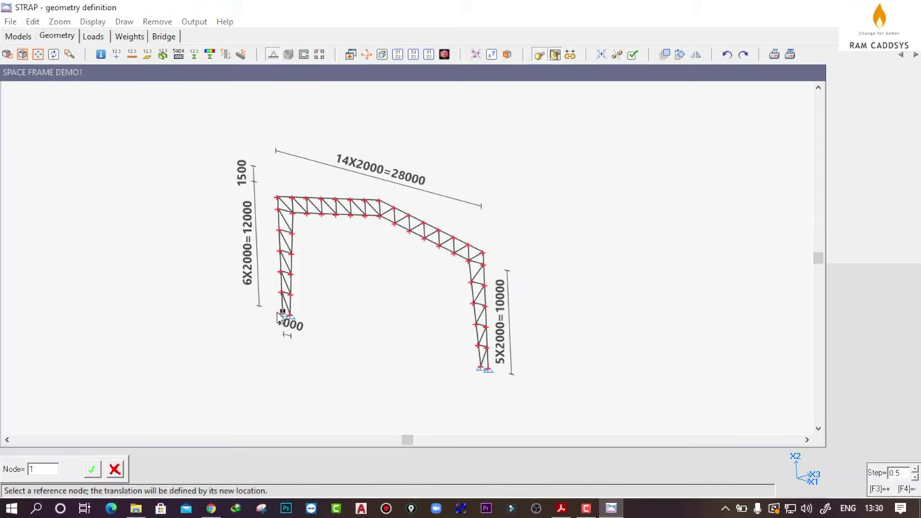
{"action": "left_click", "coordinate": [278, 316]}
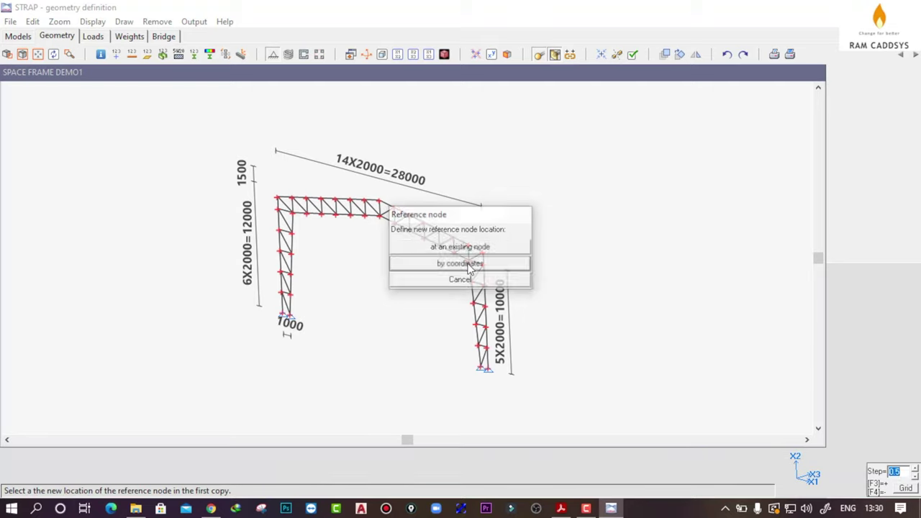
{"action": "left_click", "coordinate": [469, 264]}
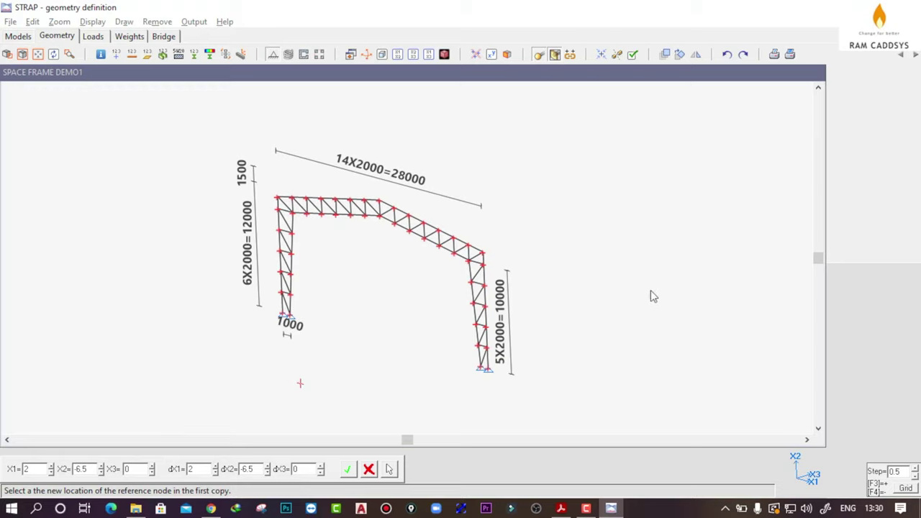
{"action": "left_click", "coordinate": [30, 469]}
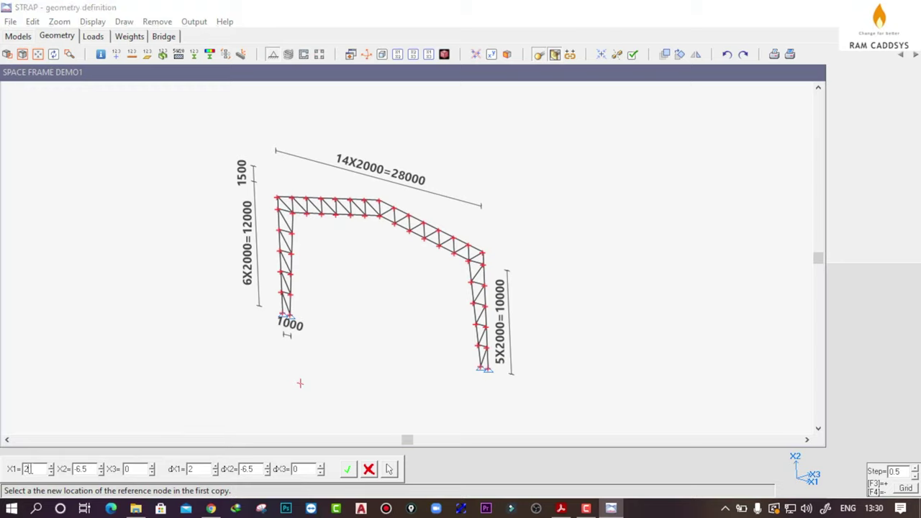
{"action": "double_click", "coordinate": [33, 469]}
{"action": "type", "text": "0"}
{"action": "double_click", "coordinate": [80, 469]}
{"action": "type", "text": "0"}
{"action": "key", "text": "Tab"}
{"action": "left_click", "coordinate": [348, 469]}
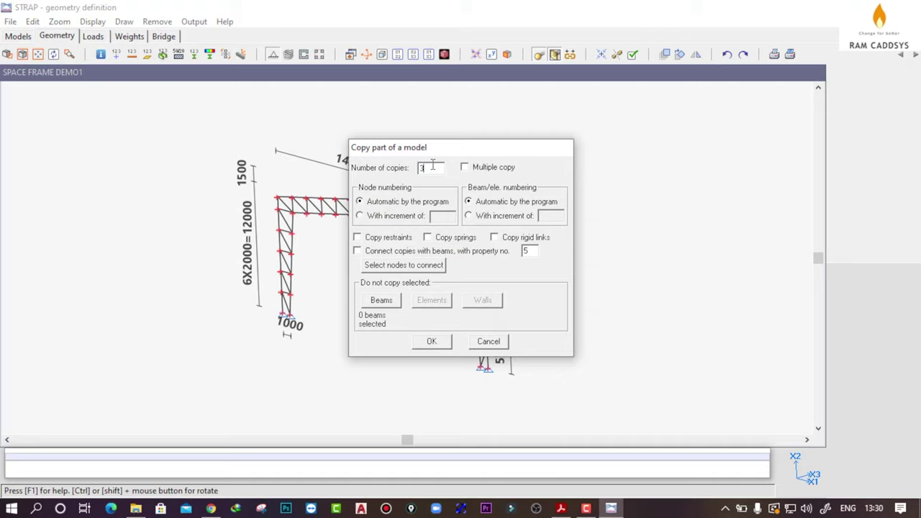
{"action": "left_click", "coordinate": [375, 217]}
{"action": "left_click", "coordinate": [434, 343]}
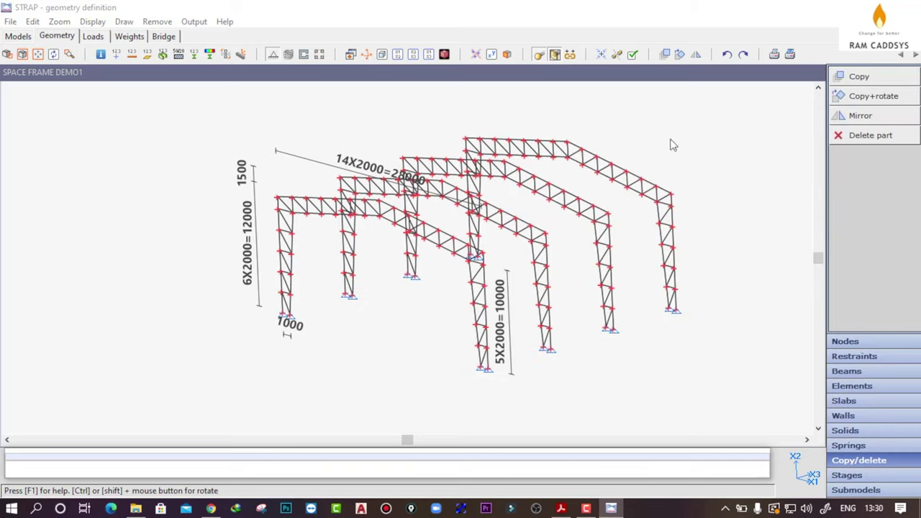
Show the node numbers to check the numbering of the copied frames, and hide them again.
{"action": "left_click", "coordinate": [116, 54]}
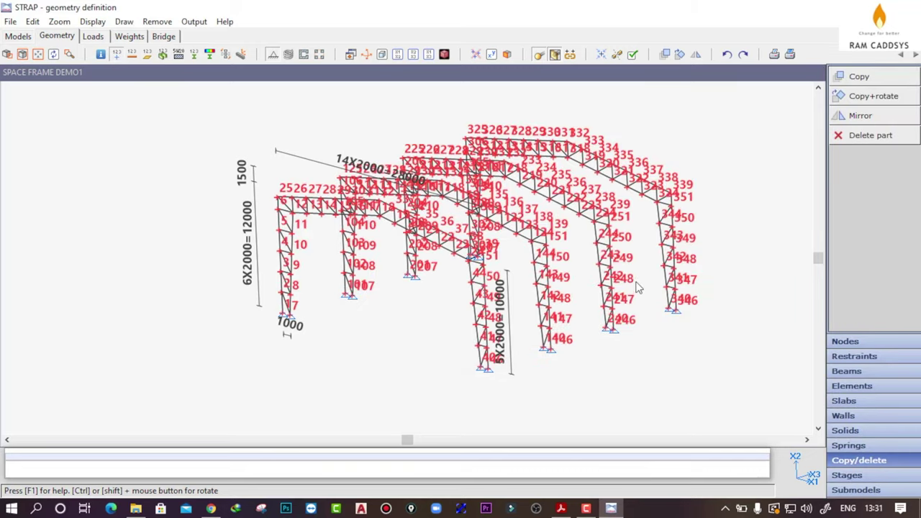
{"action": "middle_click_drag", "start_coordinate": [603, 312], "coordinate": [447, 311]}
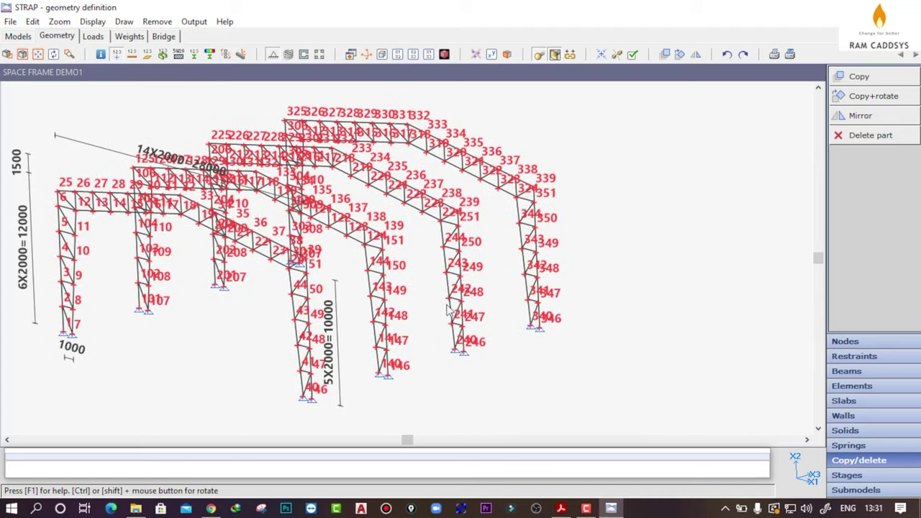
{"action": "scroll", "coordinate": [467, 307], "scroll_direction": "up", "scroll_amount": 1}
{"action": "scroll", "coordinate": [547, 294], "scroll_direction": "up", "scroll_amount": 1}
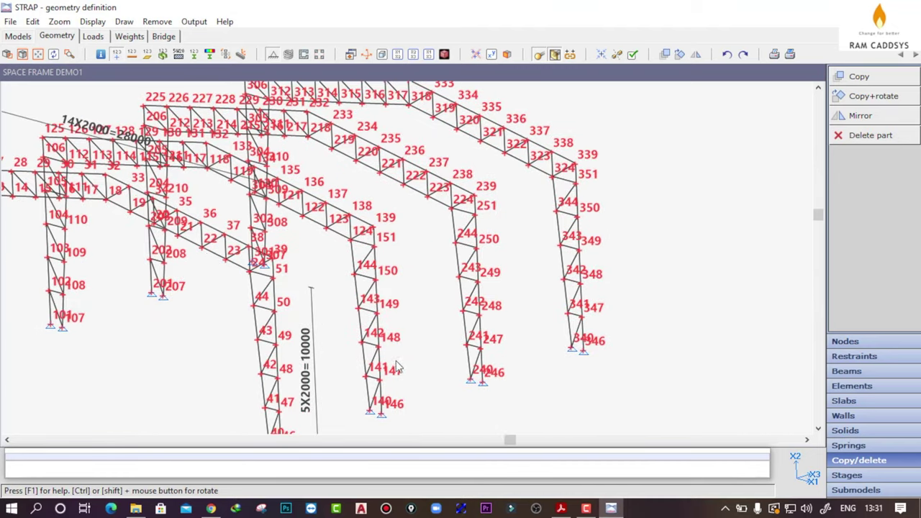
{"action": "middle_click_drag", "start_coordinate": [401, 350], "coordinate": [398, 328]}
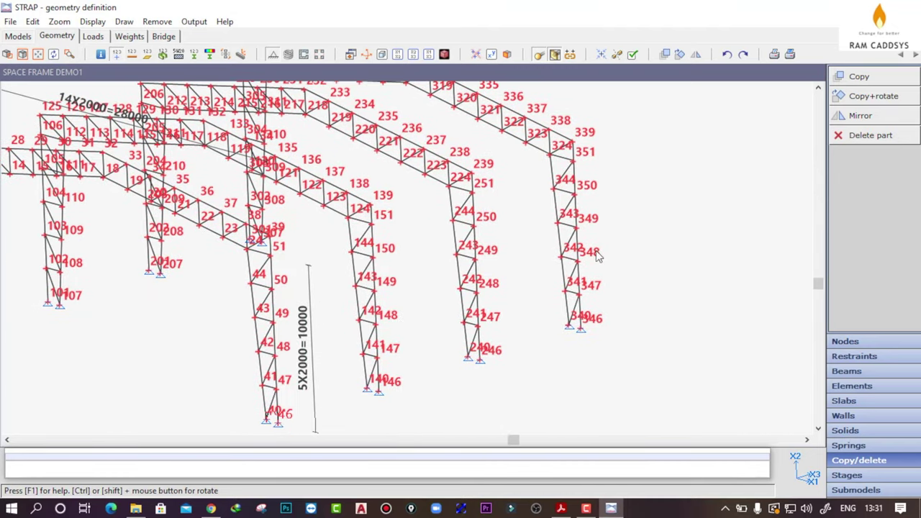
{"action": "scroll", "coordinate": [598, 257], "scroll_direction": "down", "scroll_amount": 3}
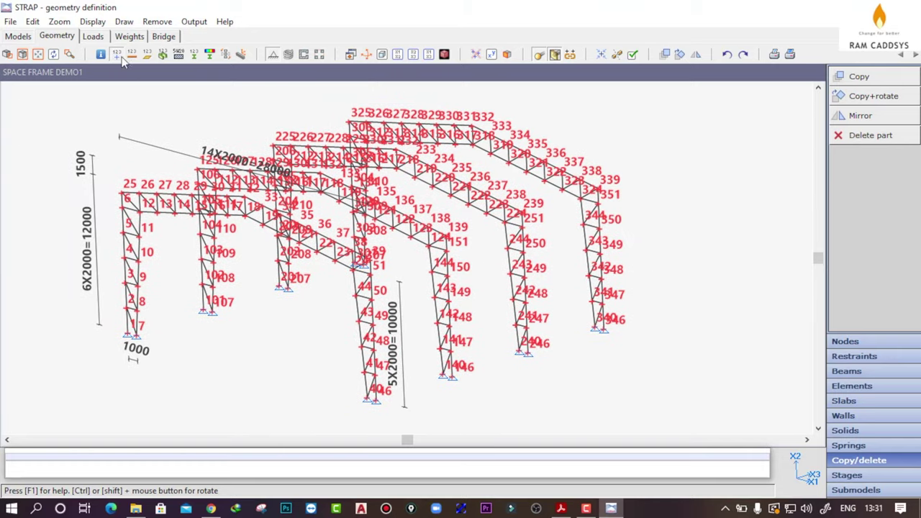
{"action": "left_click", "coordinate": [117, 55]}
{"action": "scroll", "coordinate": [526, 257], "scroll_direction": "down", "scroll_amount": 3}
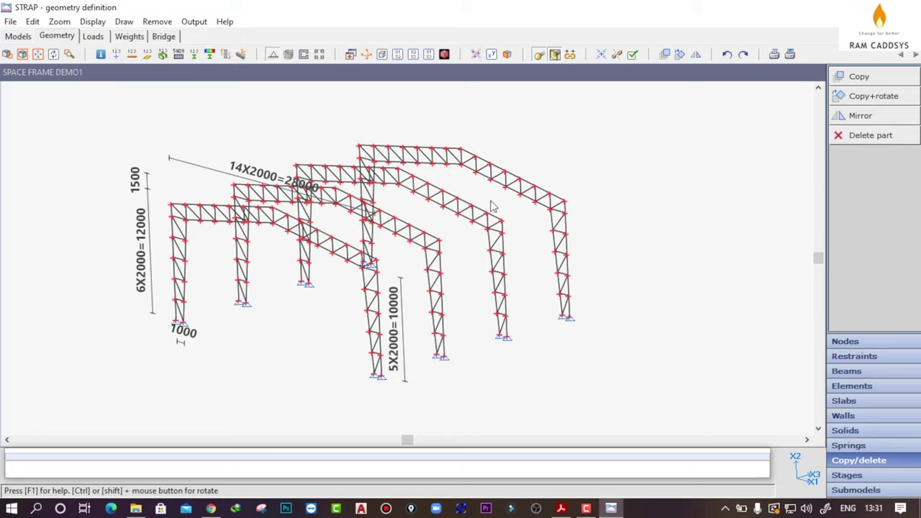
{"action": "scroll", "coordinate": [403, 264], "scroll_direction": "down", "scroll_amount": 1}
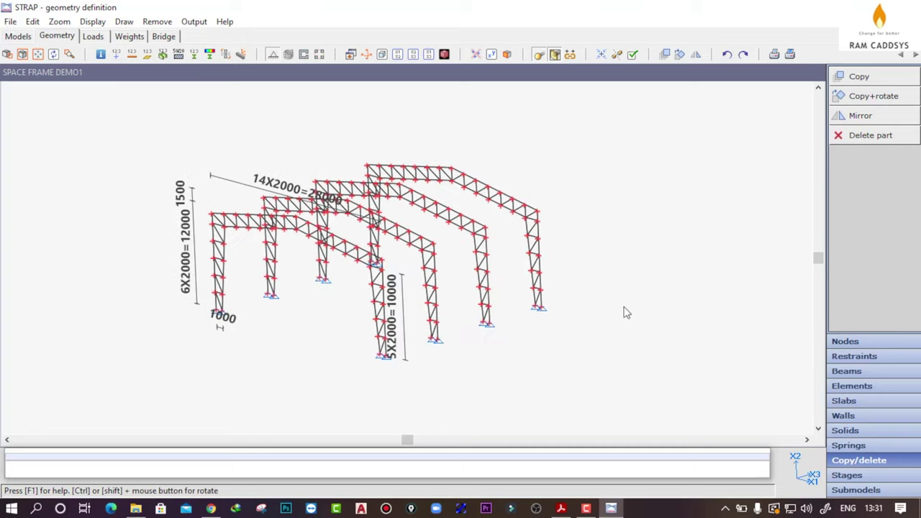
Create a new submodel with the model wizard in the X2-X3 working plane, using the Parallelogram truss template.
{"action": "left_click", "coordinate": [863, 490]}
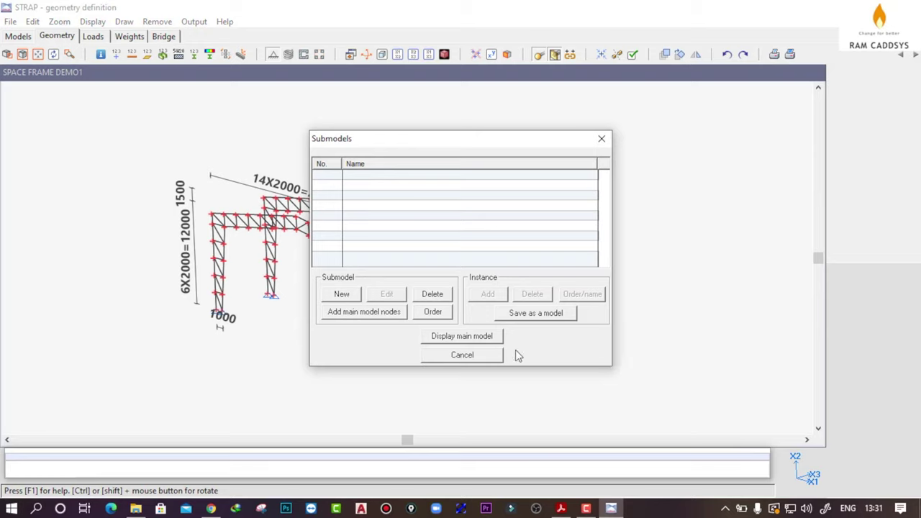
{"action": "left_click", "coordinate": [343, 295]}
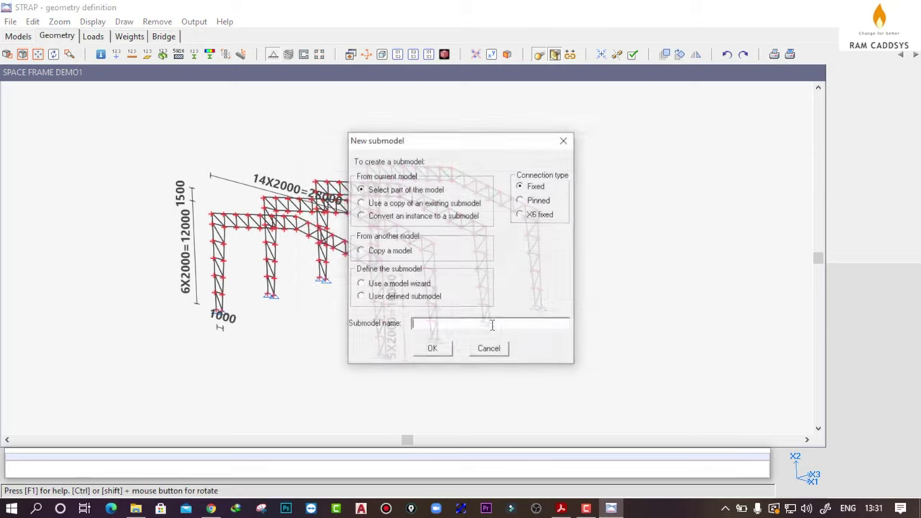
{"action": "left_click", "coordinate": [379, 288]}
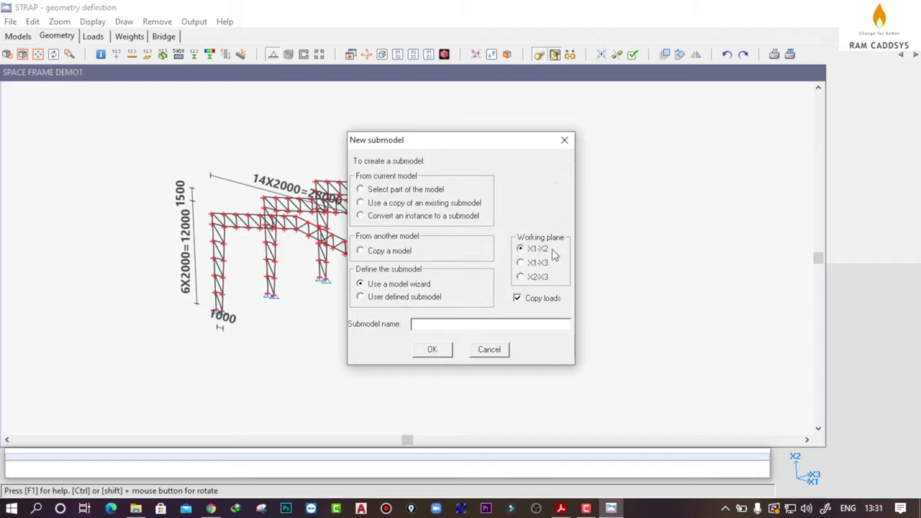
{"action": "left_click_drag", "start_coordinate": [487, 148], "coordinate": [653, 160]}
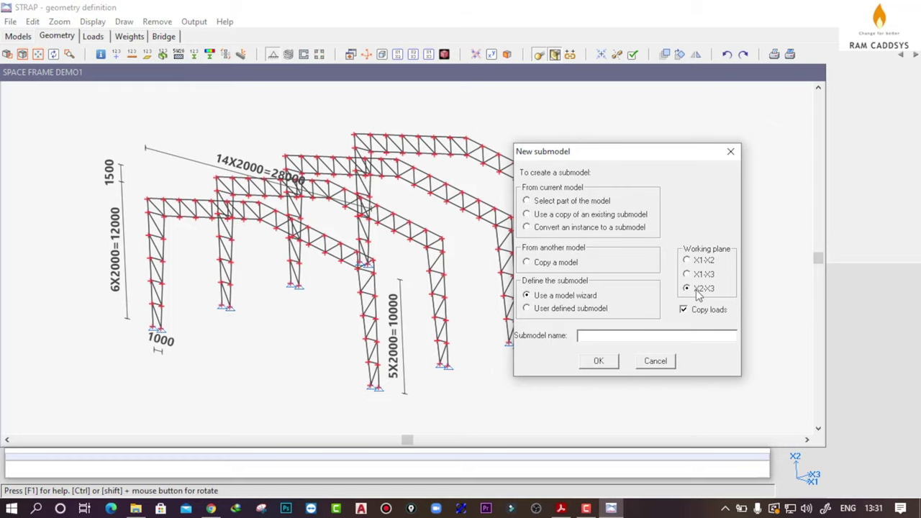
{"action": "left_click", "coordinate": [597, 362]}
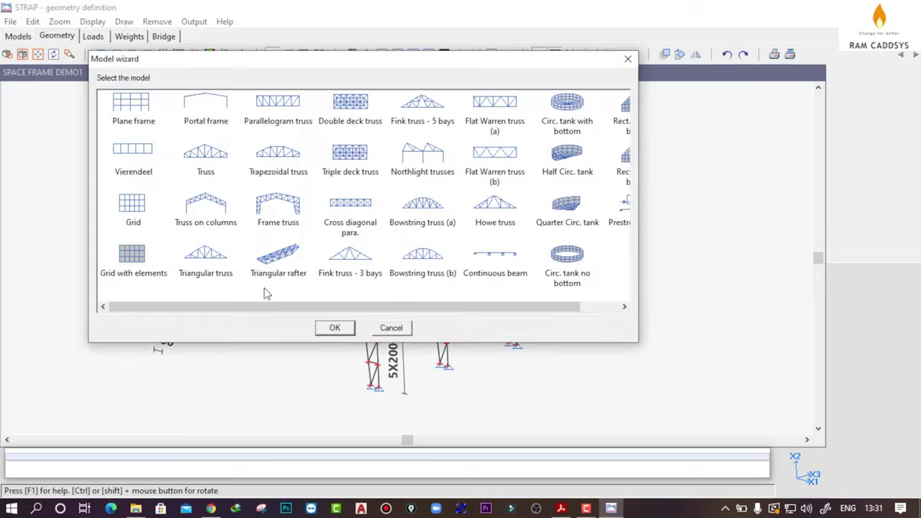
{"action": "left_click", "coordinate": [270, 114]}
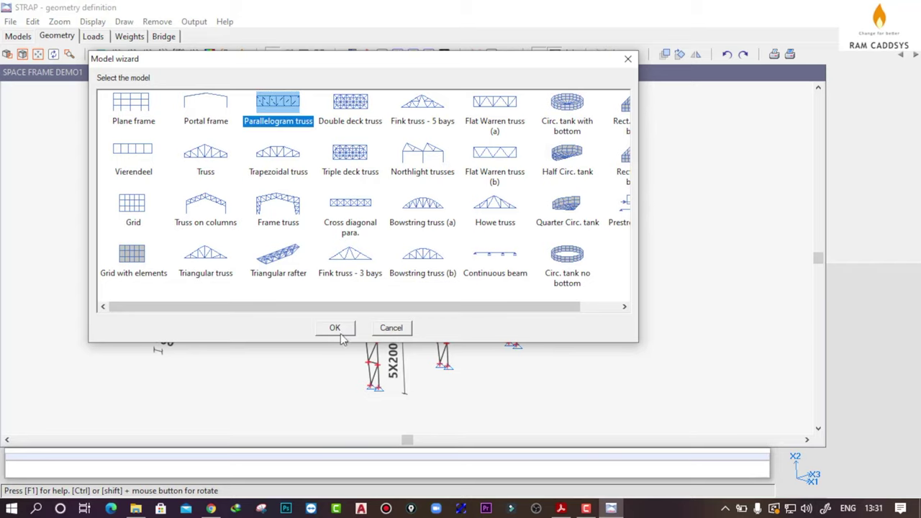
{"action": "left_click", "coordinate": [335, 327]}
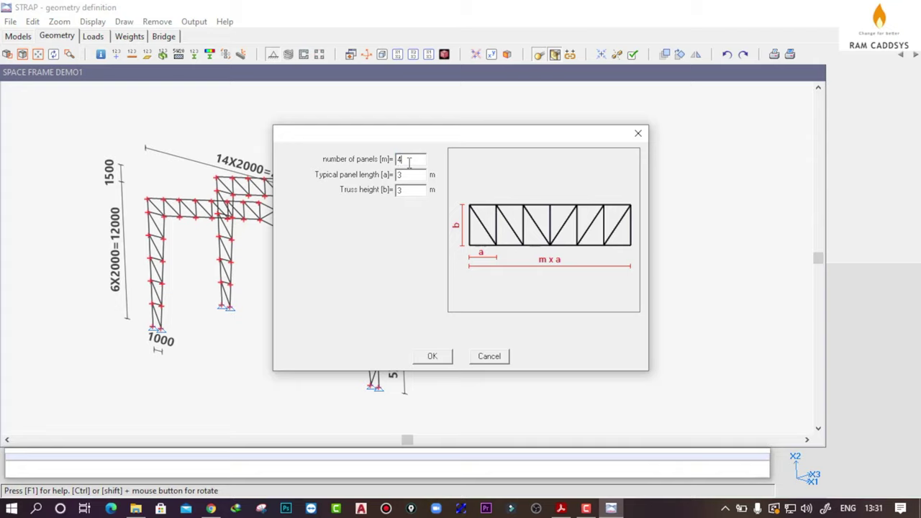
Set the parallelogram truss's typical panel length and truss height, and accept its dimensions.
{"action": "double_click", "coordinate": [409, 178]}
{"action": "double_click", "coordinate": [399, 190]}
{"action": "left_click", "coordinate": [433, 358]}
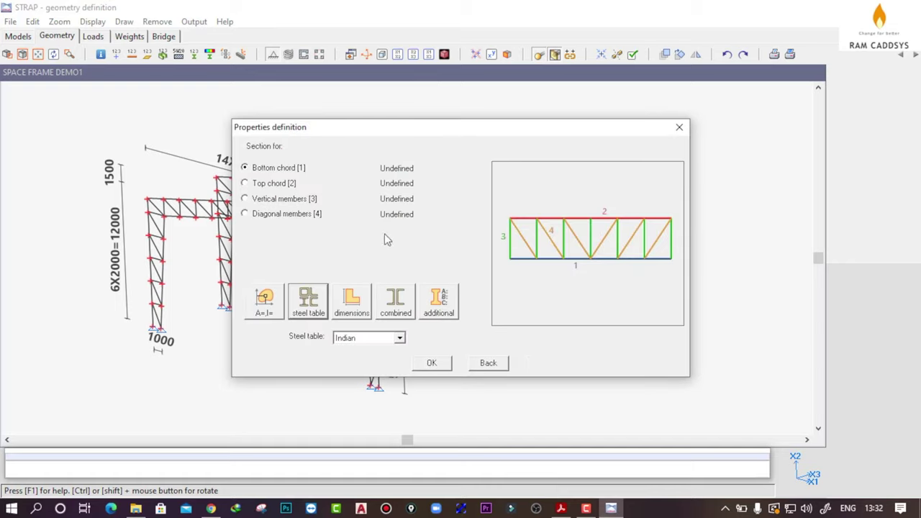
Leave the chord, vertical and diagonal sections undefined and finish generating the parallelogram truss submodel.
{"action": "left_click", "coordinate": [433, 365]}
{"action": "left_click", "coordinate": [327, 293]}
{"action": "scroll", "coordinate": [321, 295], "scroll_direction": "down", "scroll_amount": 2}
{"action": "middle_click_drag", "start_coordinate": [460, 269], "coordinate": [322, 291]}
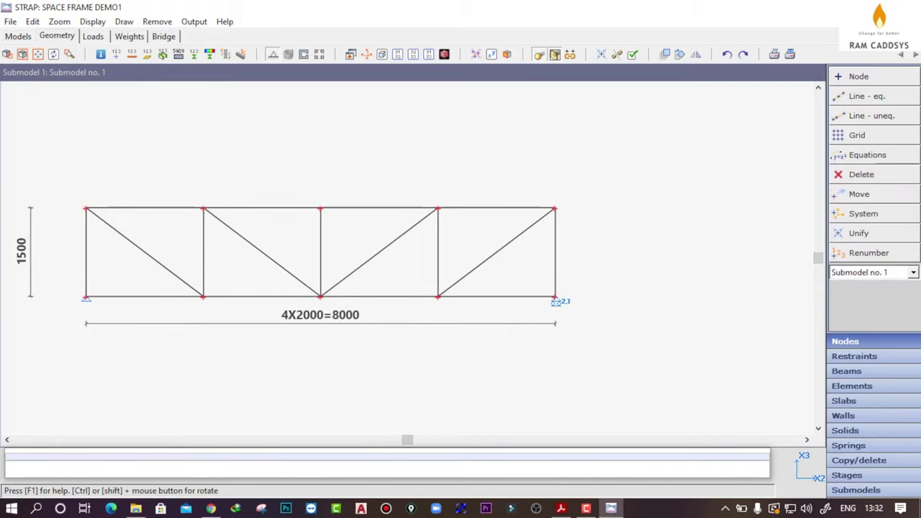
{"action": "scroll", "coordinate": [489, 255], "scroll_direction": "down", "scroll_amount": 2}
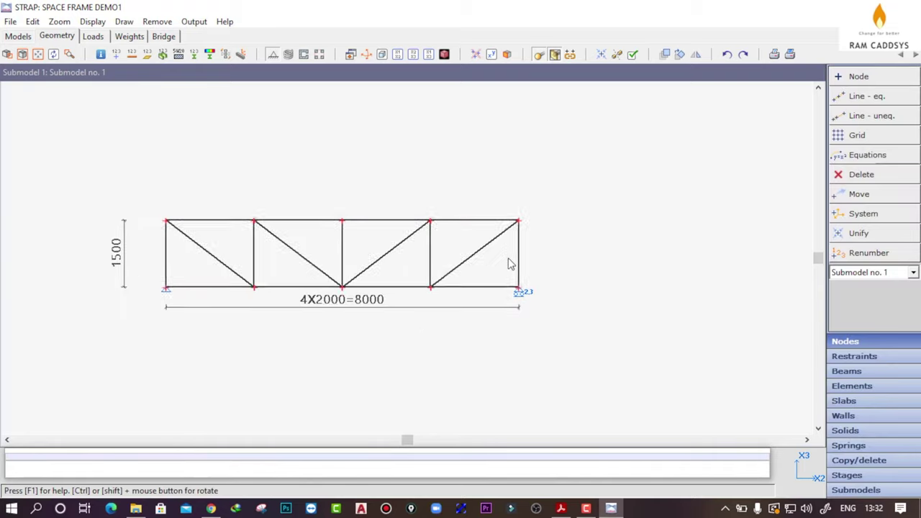
Display the main model to review the frames, and return to Submodel no. 1.
{"action": "left_click", "coordinate": [885, 272]}
{"action": "left_click", "coordinate": [888, 284]}
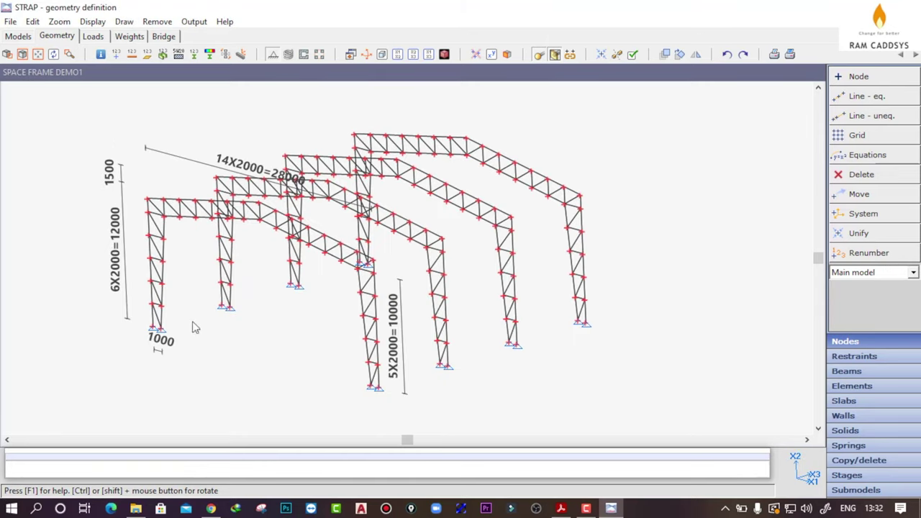
{"action": "left_click", "coordinate": [912, 272]}
{"action": "left_click", "coordinate": [872, 288]}
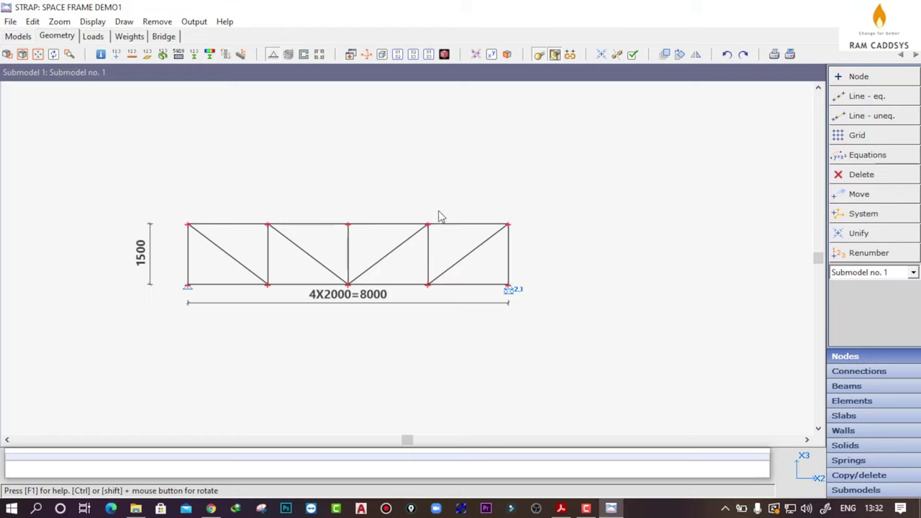
{"action": "scroll", "coordinate": [359, 263], "scroll_direction": "down", "scroll_amount": 3}
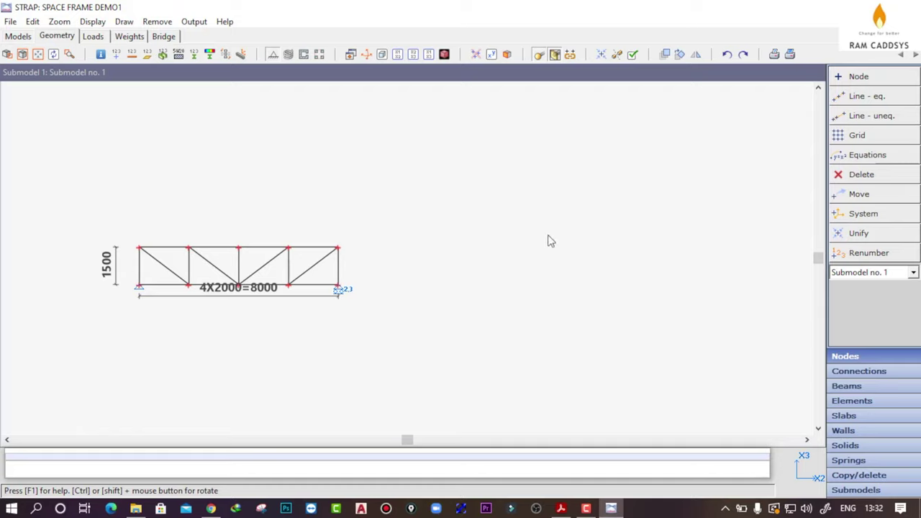
Copy all nodes of the truss twice without restraints, from its pinned lower end node to the lower node at its opposite end.
{"action": "left_click", "coordinate": [858, 475]}
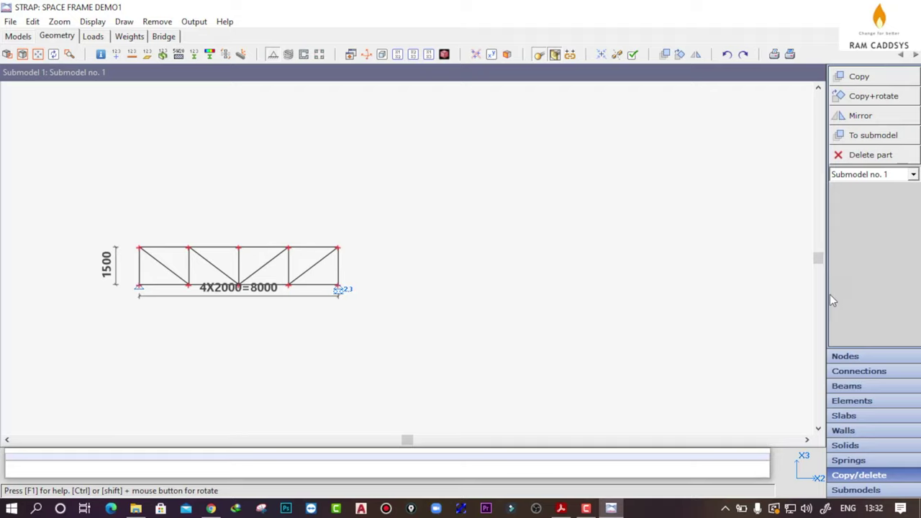
{"action": "left_click", "coordinate": [857, 78]}
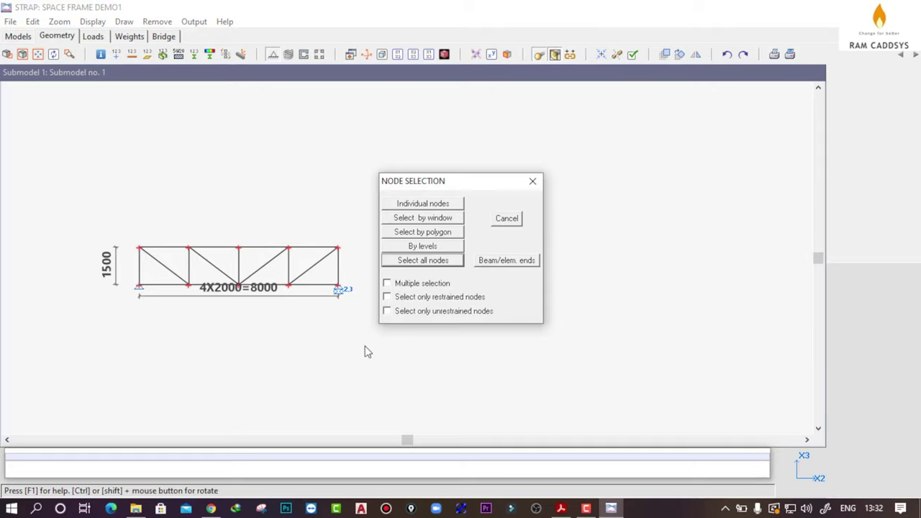
{"action": "left_click", "coordinate": [427, 265]}
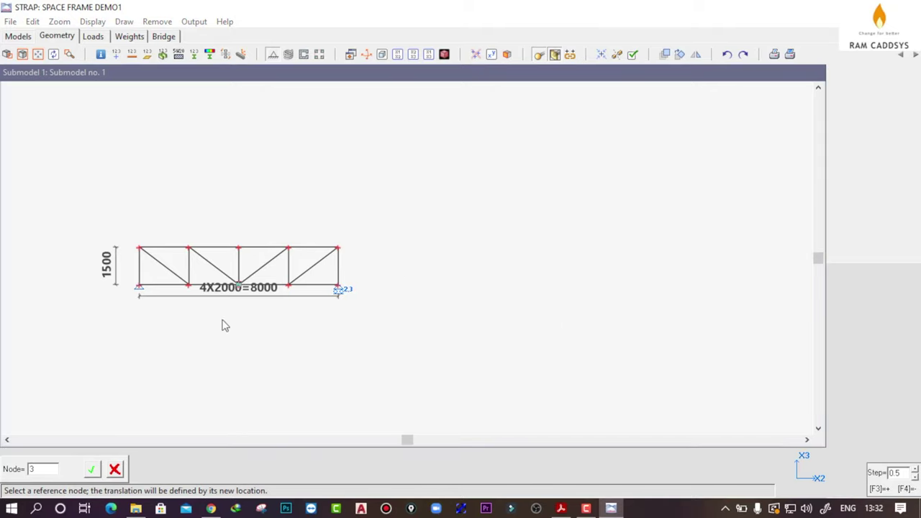
{"action": "left_click", "coordinate": [141, 288]}
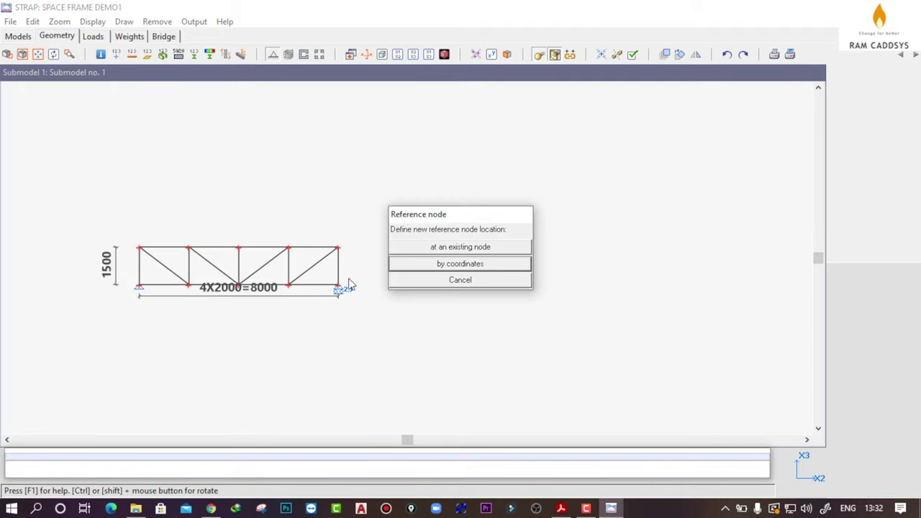
{"action": "left_click", "coordinate": [452, 248]}
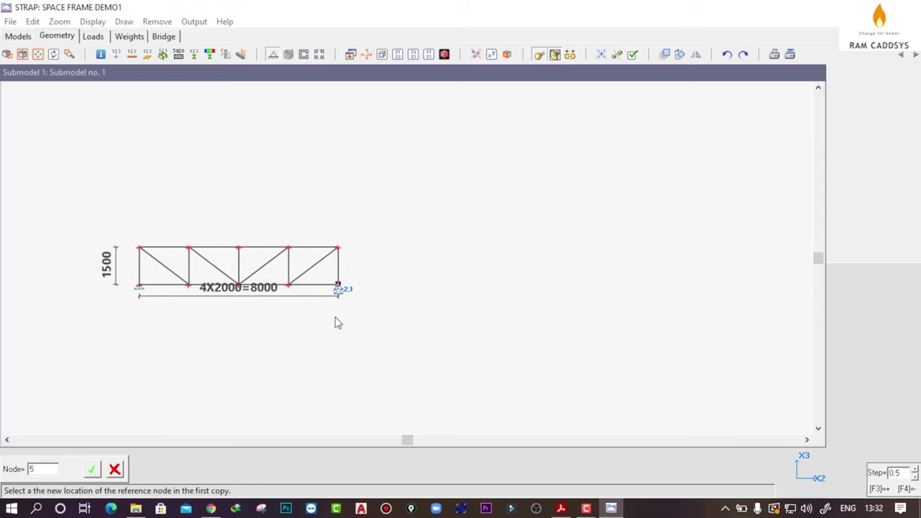
{"action": "left_click", "coordinate": [339, 287]}
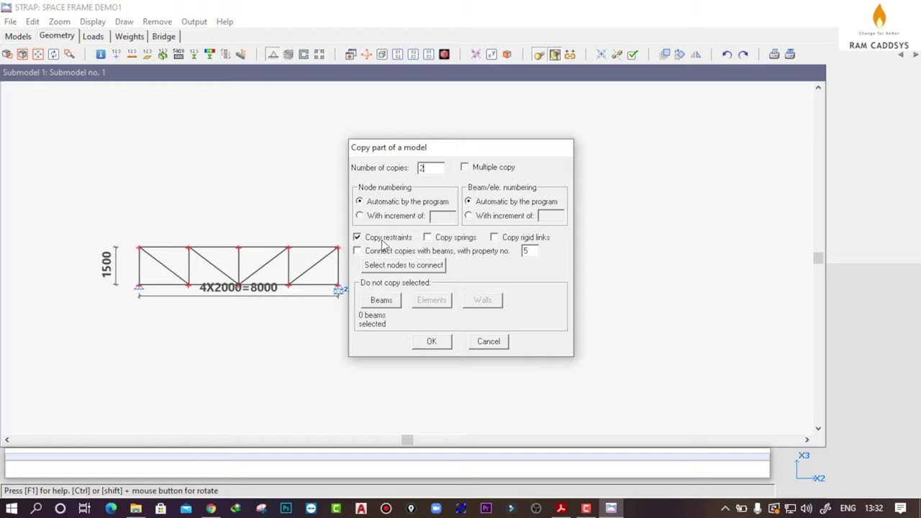
{"action": "left_click", "coordinate": [436, 342]}
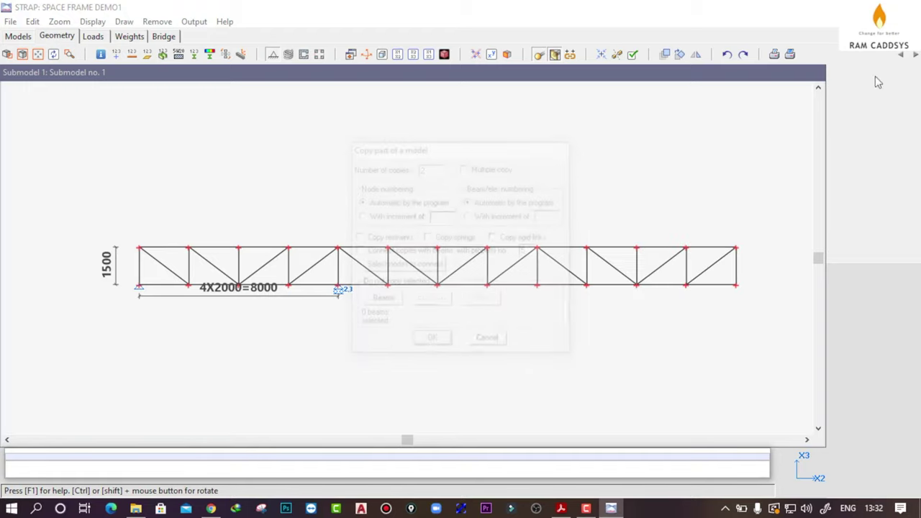
{"action": "left_click", "coordinate": [24, 54]}
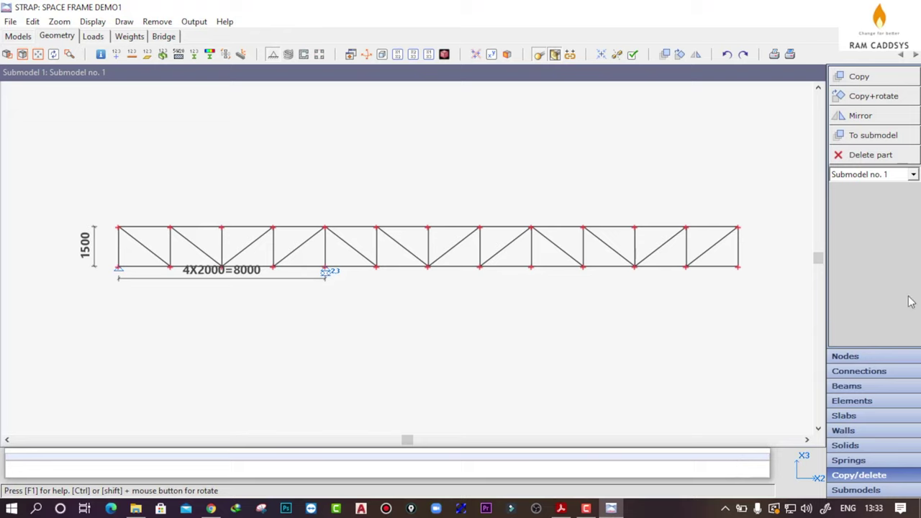
Compare the extended truss with the main model's frames, switching to the main model and back to Submodel no. 1.
{"action": "left_click", "coordinate": [912, 175]}
{"action": "left_click", "coordinate": [875, 186]}
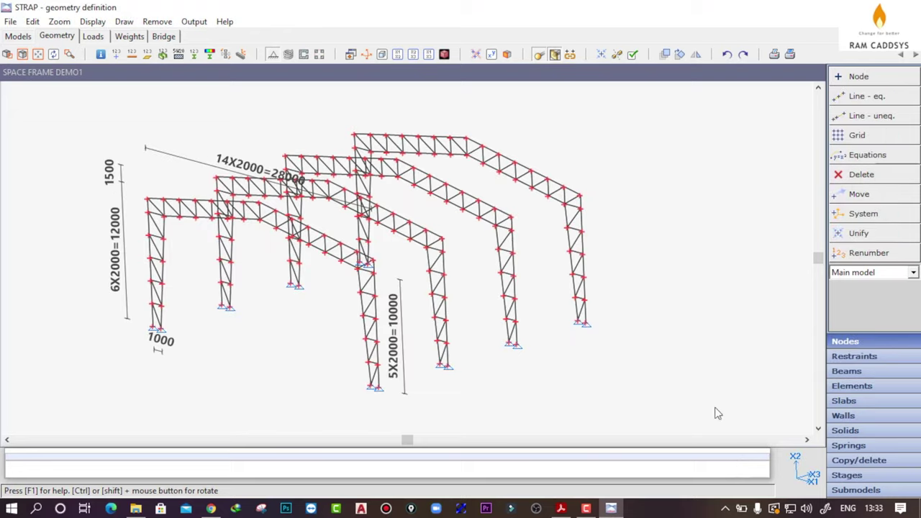
{"action": "left_click", "coordinate": [911, 273]}
{"action": "left_click", "coordinate": [884, 296]}
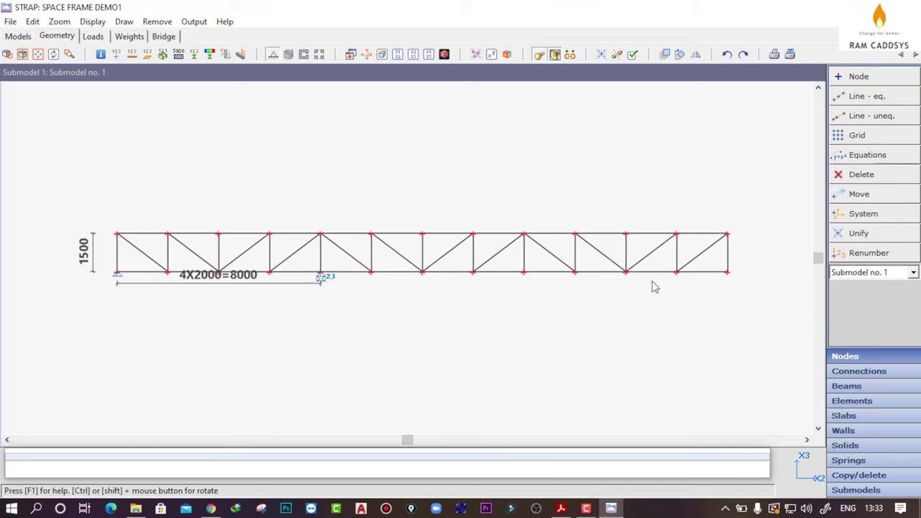
Start adding a rotated instance of Submodel no. 1 to the main model as individual elements/nodes, without copying restraints.
{"action": "left_click", "coordinate": [861, 490]}
{"action": "left_click", "coordinate": [320, 178]}
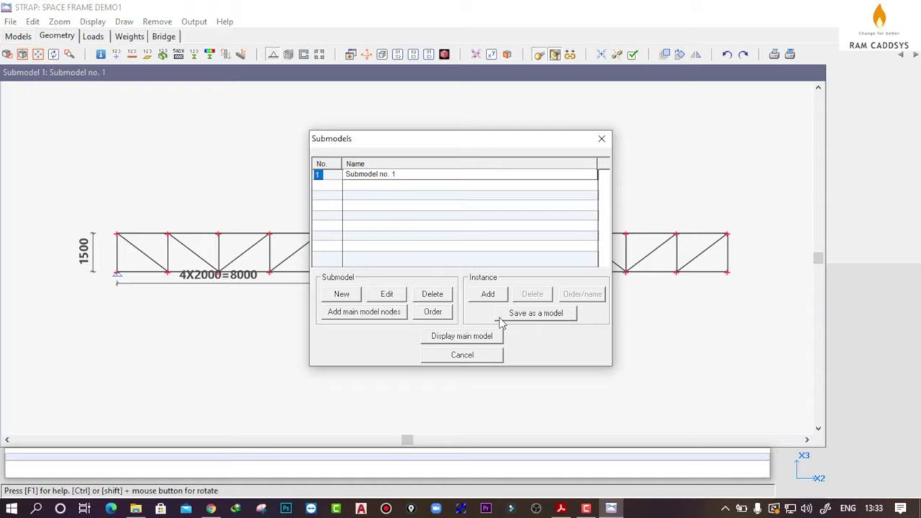
{"action": "left_click", "coordinate": [488, 295]}
{"action": "left_click", "coordinate": [364, 234]}
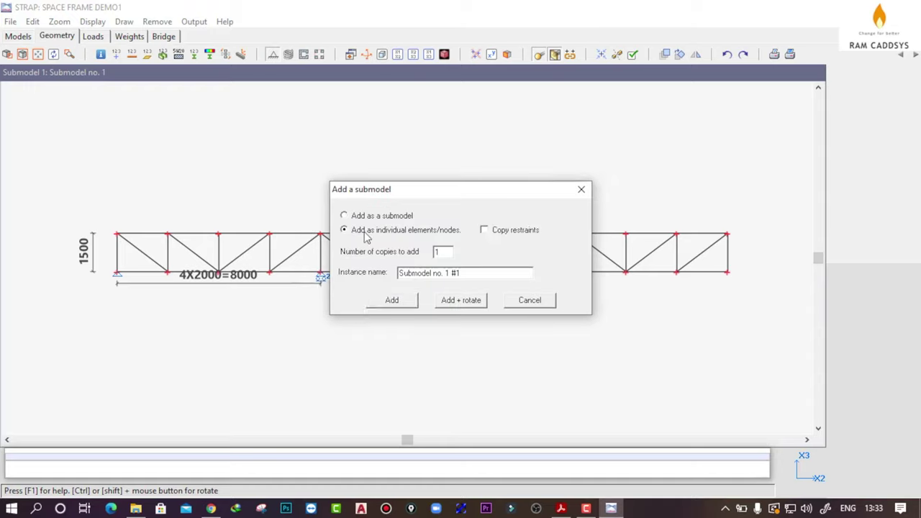
{"action": "double_click", "coordinate": [441, 254]}
{"action": "left_click", "coordinate": [461, 301]}
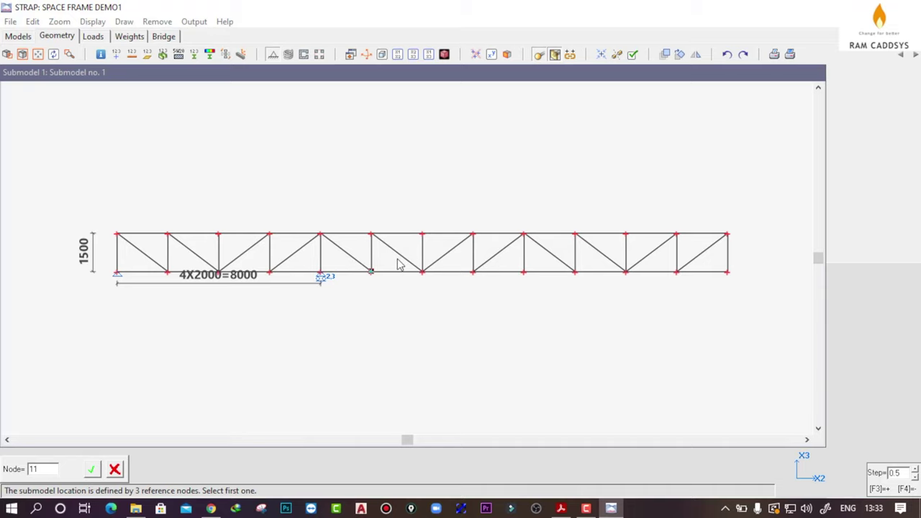
Place the truss along the frames' ridge by matching its two lower end nodes and one upper end node to the outermost frames.
{"action": "left_click", "coordinate": [729, 273]}
{"action": "left_click", "coordinate": [118, 272]}
{"action": "left_click", "coordinate": [115, 235]}
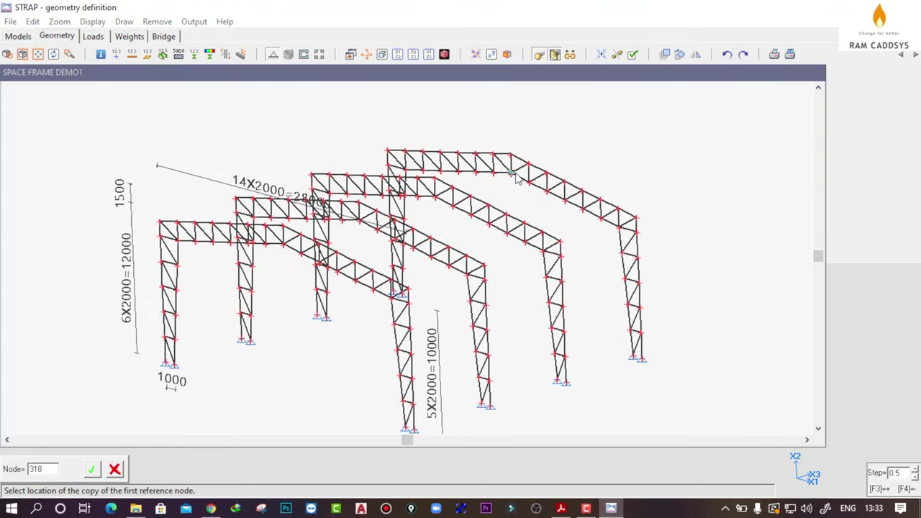
{"action": "left_click", "coordinate": [509, 180]}
{"action": "left_click", "coordinate": [284, 249]}
{"action": "left_click", "coordinate": [285, 227]}
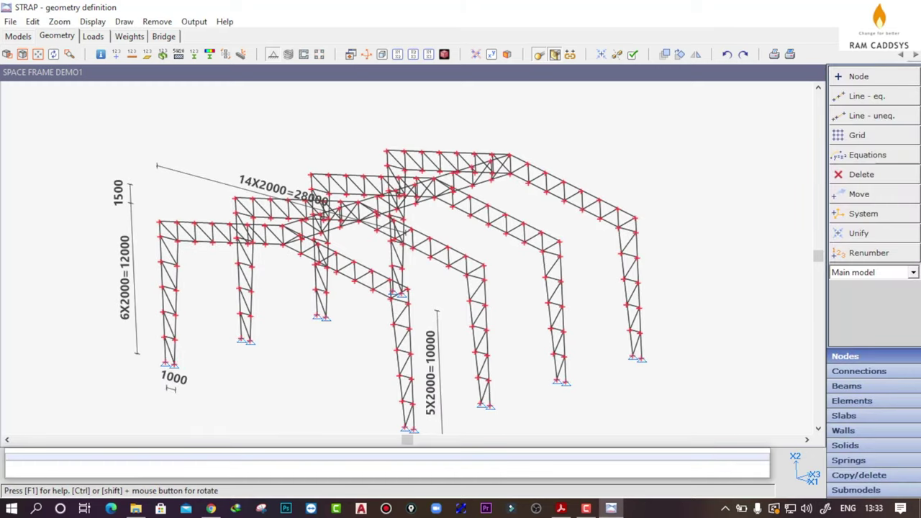
{"action": "scroll", "coordinate": [448, 197], "scroll_direction": "up", "scroll_amount": 1}
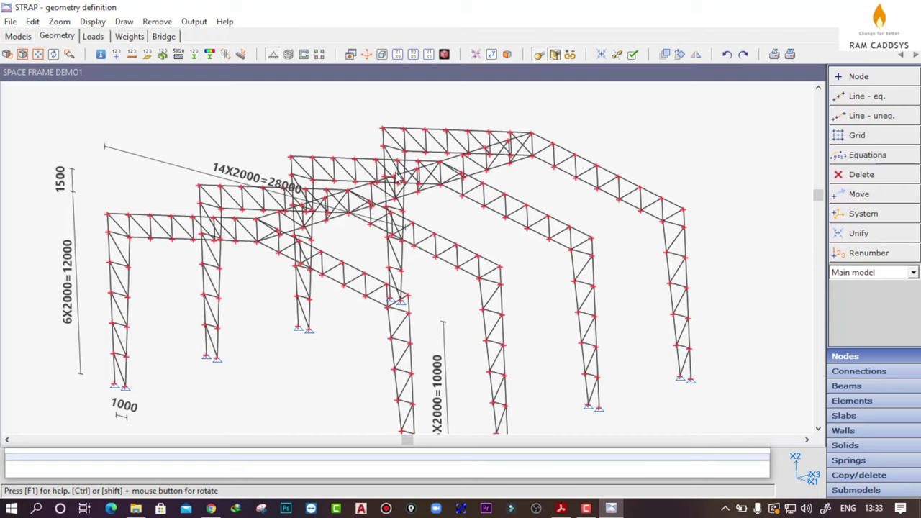
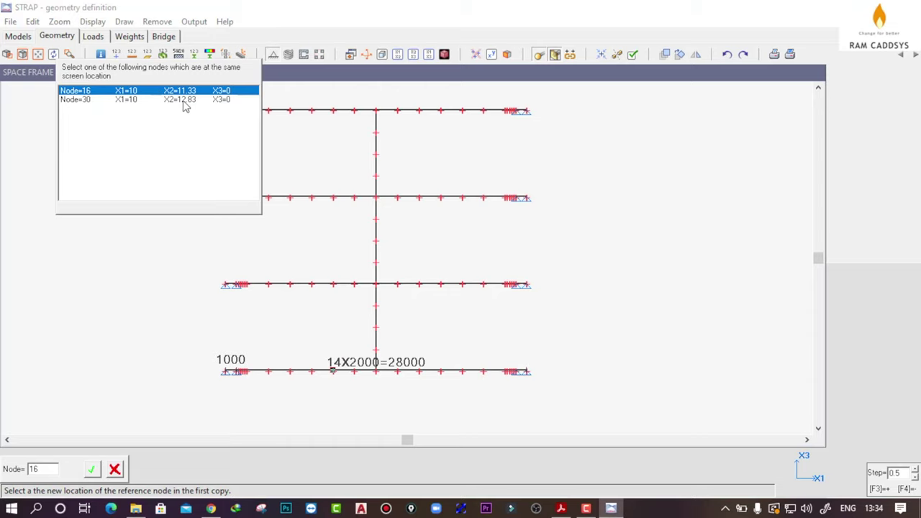
Make three copies of the ridge truss along X1, locating the first copy's reference node at the X1=10, X2=12.83 node.
{"action": "left_click", "coordinate": [184, 101]}
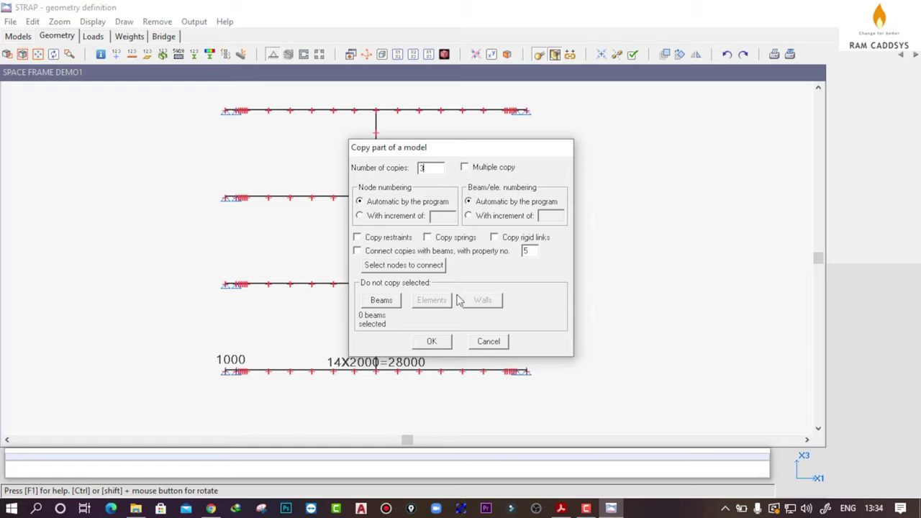
{"action": "left_click", "coordinate": [432, 342]}
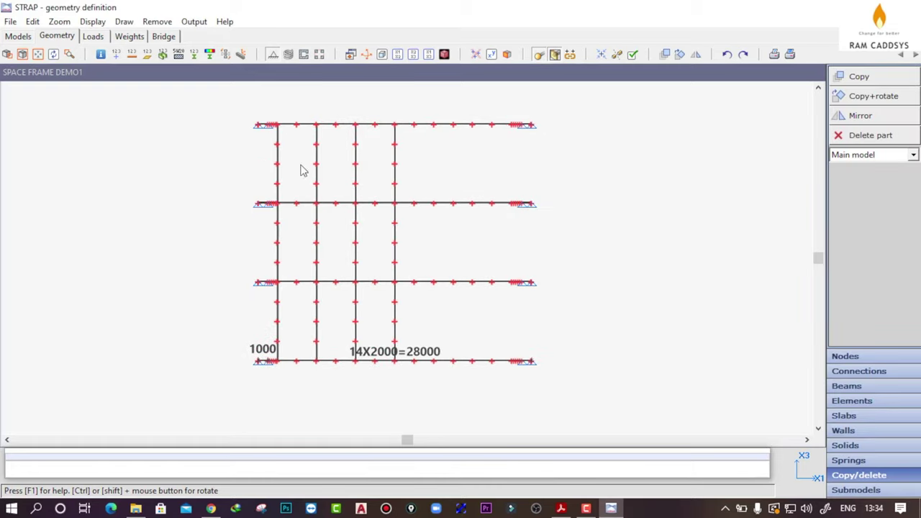
{"action": "scroll", "coordinate": [307, 134], "scroll_direction": "up", "scroll_amount": 1}
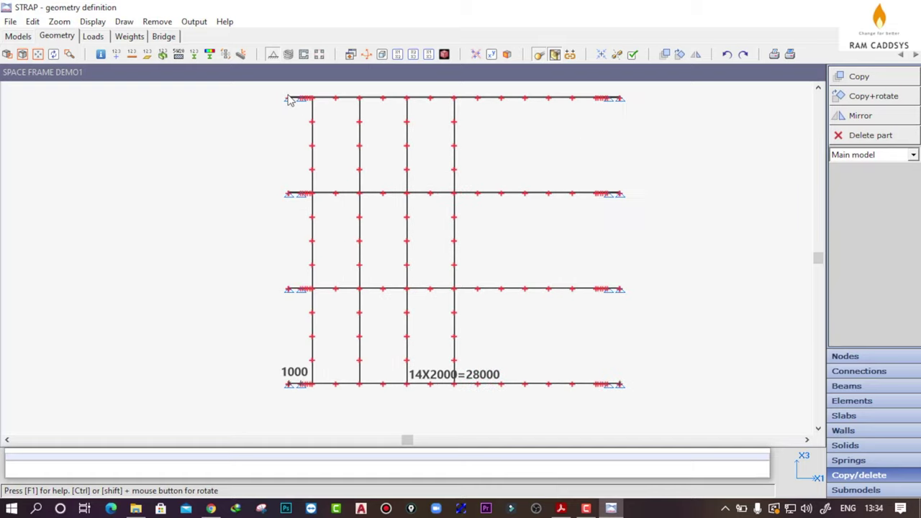
{"action": "scroll", "coordinate": [409, 252], "scroll_direction": "down", "scroll_amount": 1}
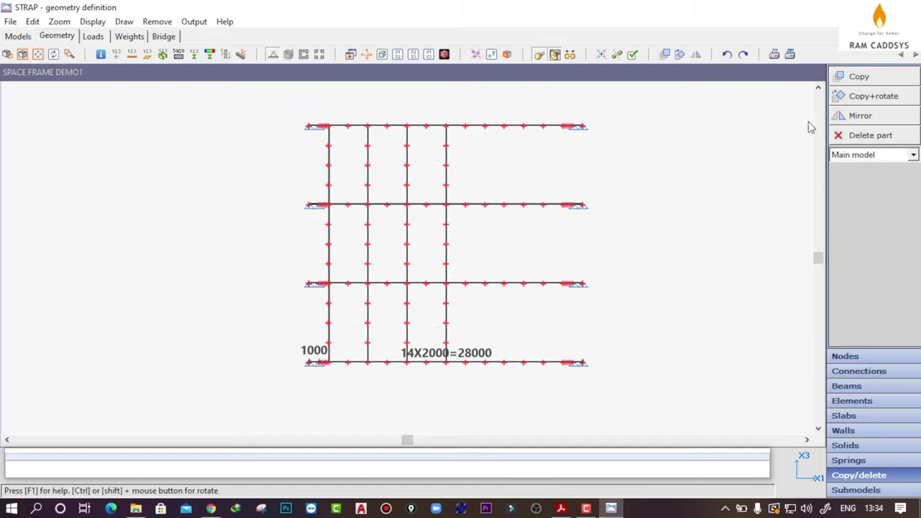
Copy the ridge truss once from its X1=14, X2=13.5 node to the outer end of the X3=0 frame, and display the isometric view.
{"action": "left_click", "coordinate": [857, 77]}
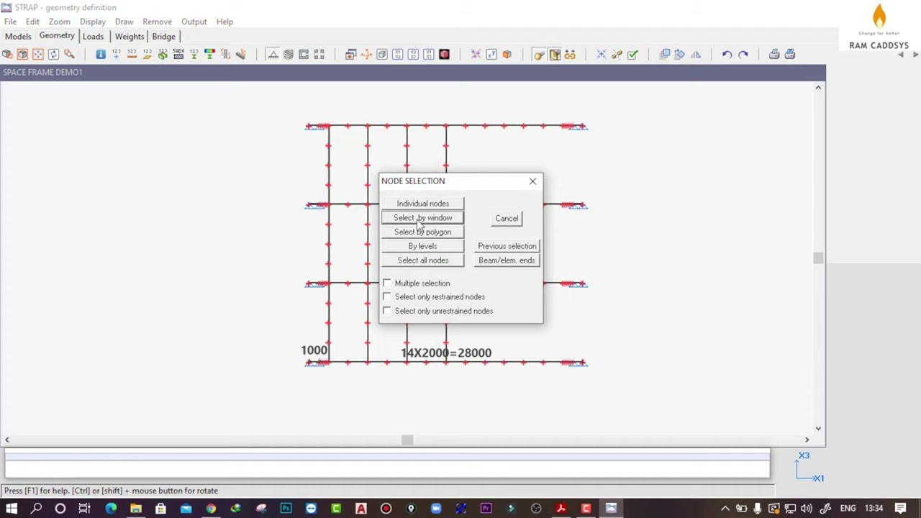
{"action": "left_click", "coordinate": [423, 218]}
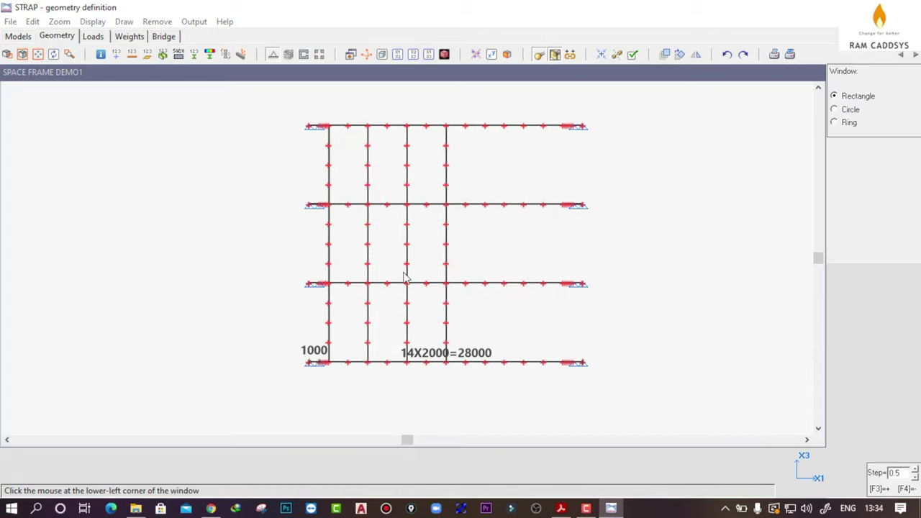
{"action": "left_click", "coordinate": [441, 118]}
{"action": "left_click", "coordinate": [452, 382]}
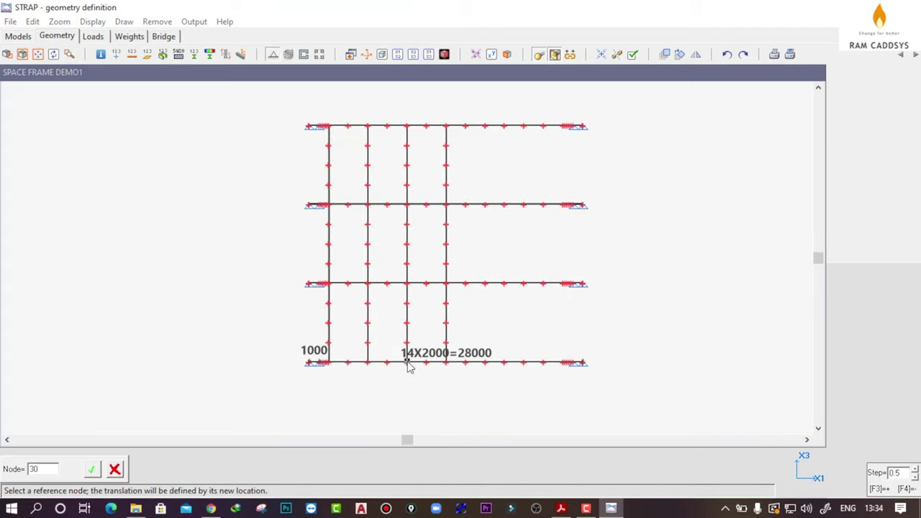
{"action": "left_click", "coordinate": [447, 364]}
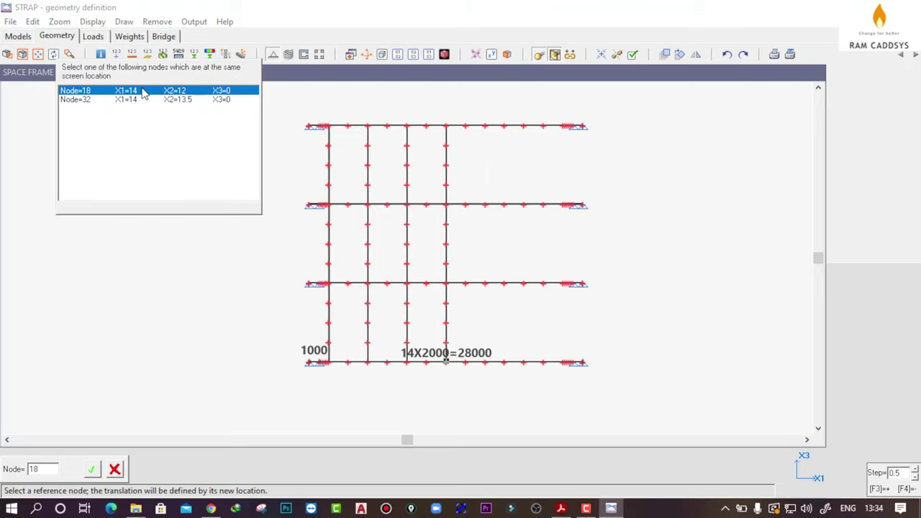
{"action": "left_click", "coordinate": [178, 101]}
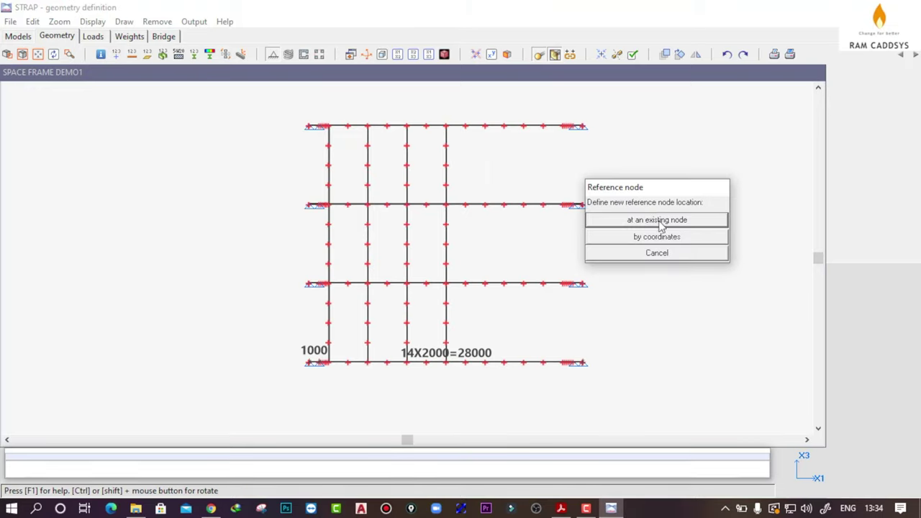
{"action": "left_click", "coordinate": [674, 222]}
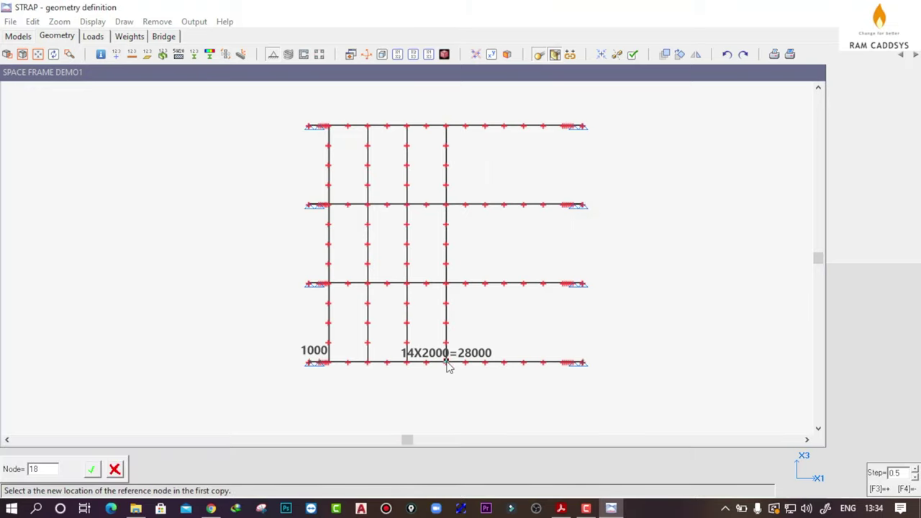
{"action": "left_click", "coordinate": [308, 362]}
{"action": "left_click", "coordinate": [178, 144]}
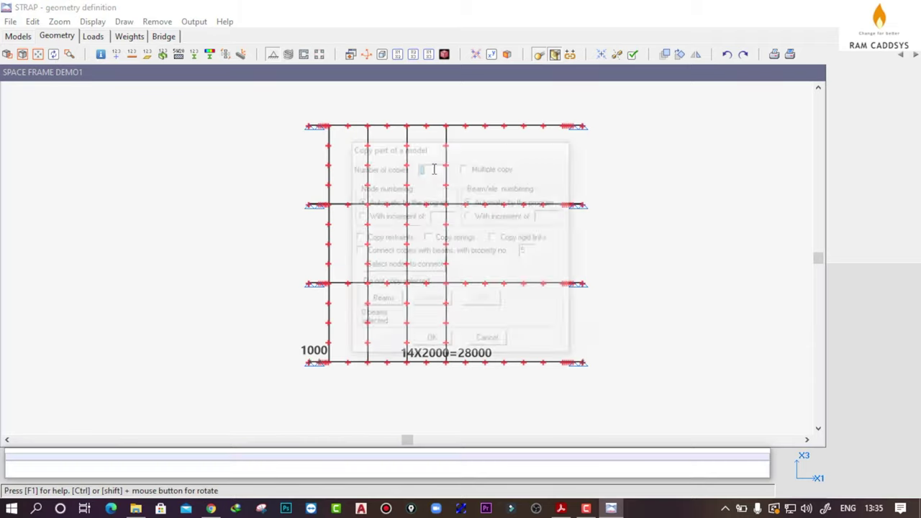
{"action": "left_click", "coordinate": [439, 340]}
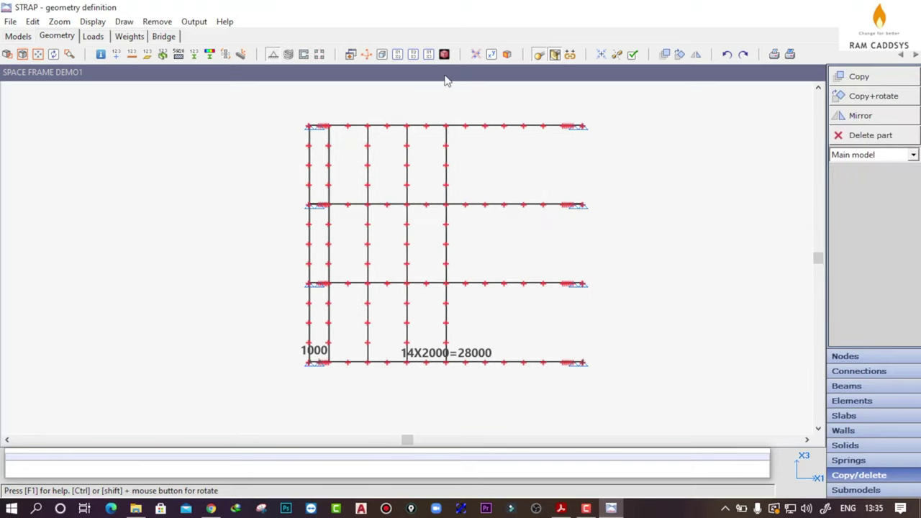
{"action": "left_click", "coordinate": [383, 55]}
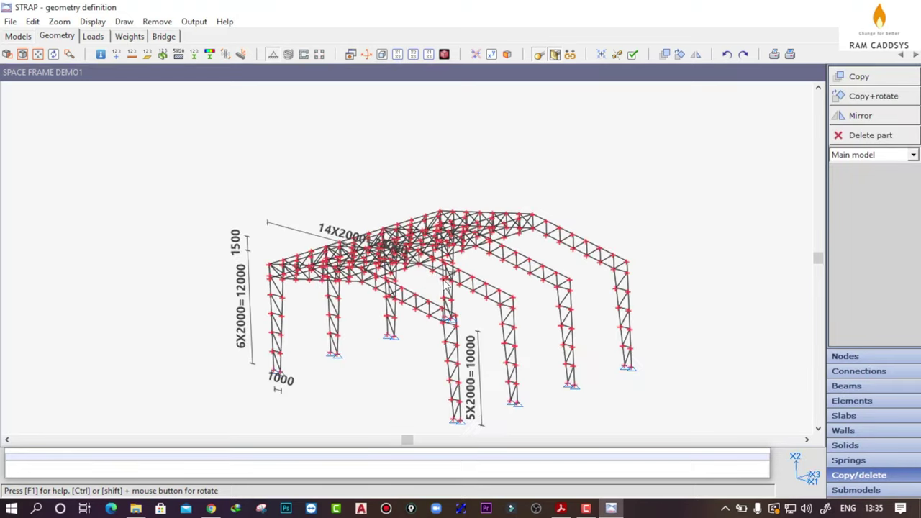
Examine the frames and the ridge trusses of the half-covered roof in isometric and X1-X2 elevation views.
{"action": "scroll", "coordinate": [444, 285], "scroll_direction": "up", "scroll_amount": 5}
{"action": "scroll", "coordinate": [309, 188], "scroll_direction": "down", "scroll_amount": 3}
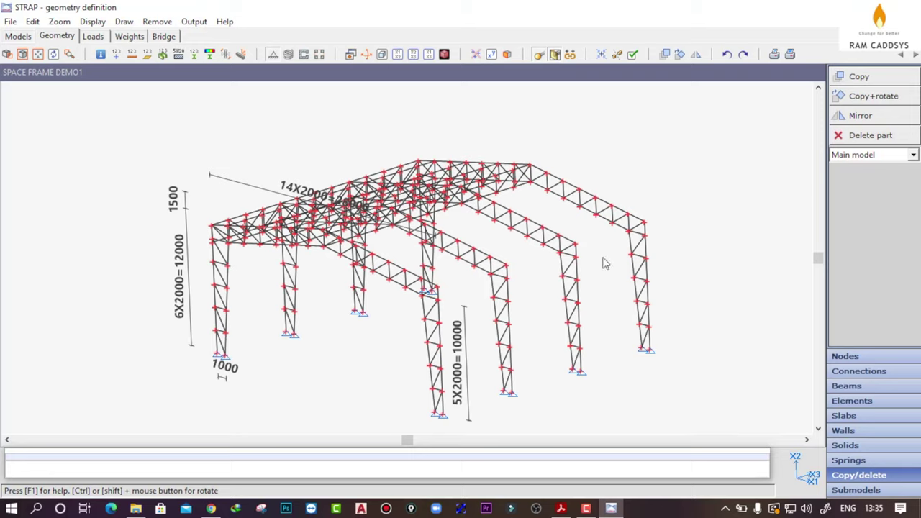
{"action": "left_click", "coordinate": [399, 57]}
{"action": "mouse_move", "coordinate": [432, 245]}
{"action": "left_mouse_down", "text": "ctrl"}
{"action": "mouse_move", "coordinate": [440, 262]}
{"action": "mouse_move", "coordinate": [488, 255]}
{"action": "mouse_move", "coordinate": [436, 230]}
{"action": "mouse_move", "coordinate": [435, 247]}
{"action": "left_mouse_up", "text": "ctrl"}
{"action": "scroll", "coordinate": [430, 184], "scroll_direction": "up", "scroll_amount": 1}
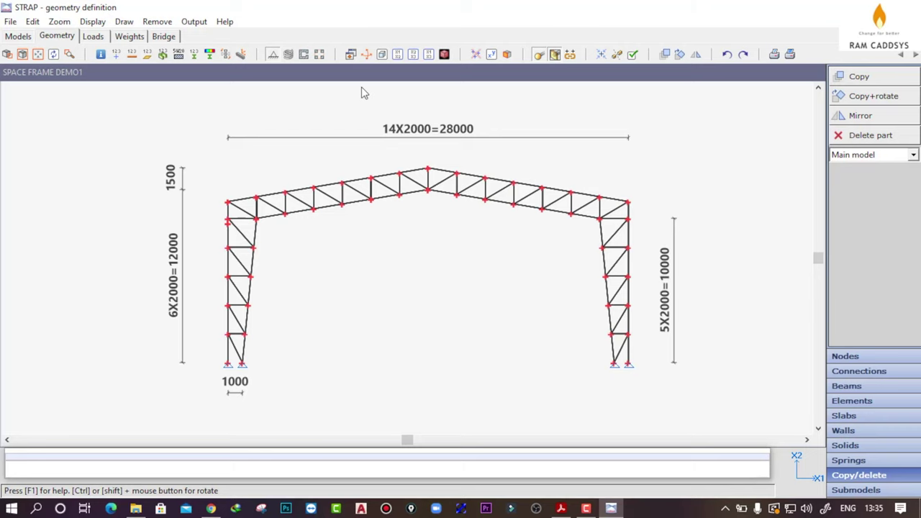
{"action": "left_click", "coordinate": [382, 55]}
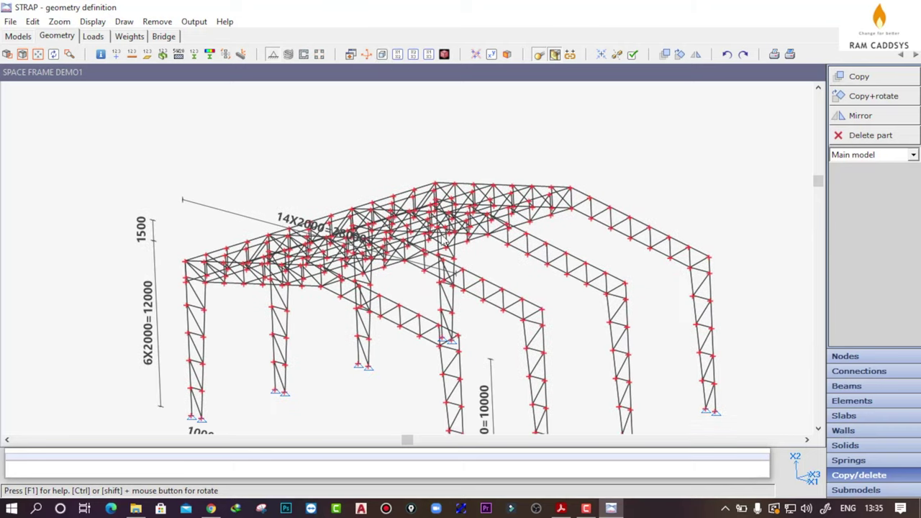
{"action": "scroll", "coordinate": [325, 279], "scroll_direction": "down", "scroll_amount": 1}
{"action": "scroll", "coordinate": [429, 324], "scroll_direction": "down", "scroll_amount": 2}
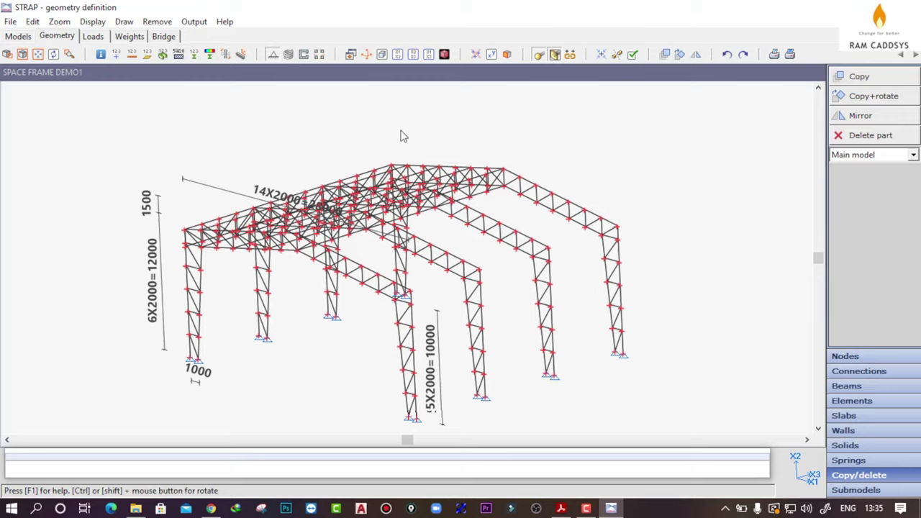
Start mirroring all nodes of the model from the X1-X2 elevation, using the base node at X1=0, X2=0, X3=0 as reference.
{"action": "left_click", "coordinate": [400, 54]}
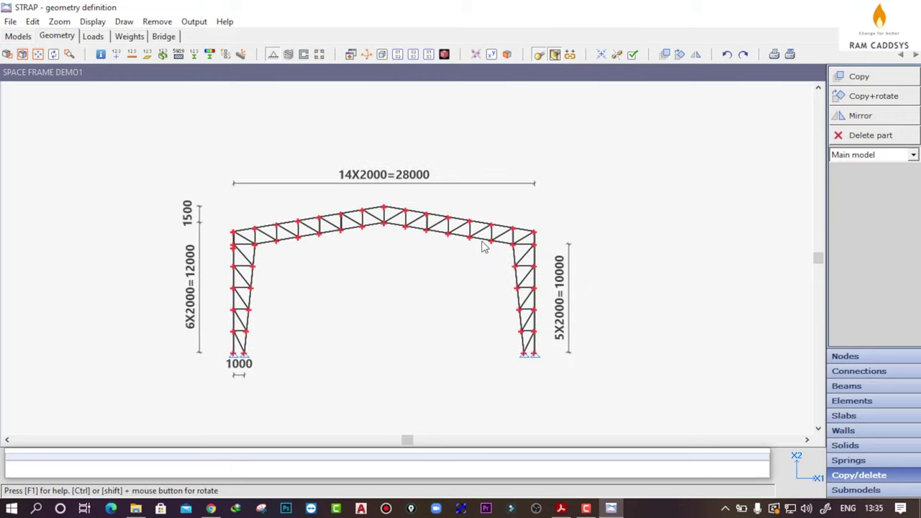
{"action": "left_click", "coordinate": [854, 134]}
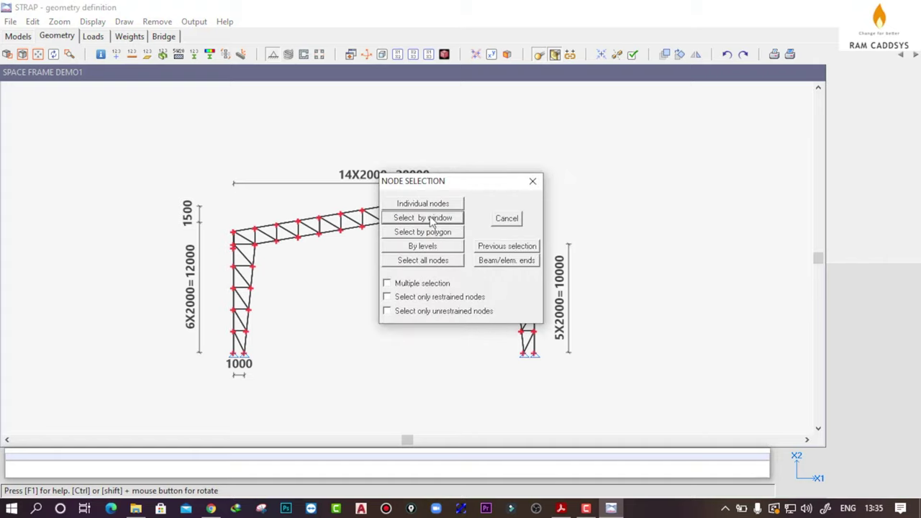
{"action": "left_click", "coordinate": [424, 261]}
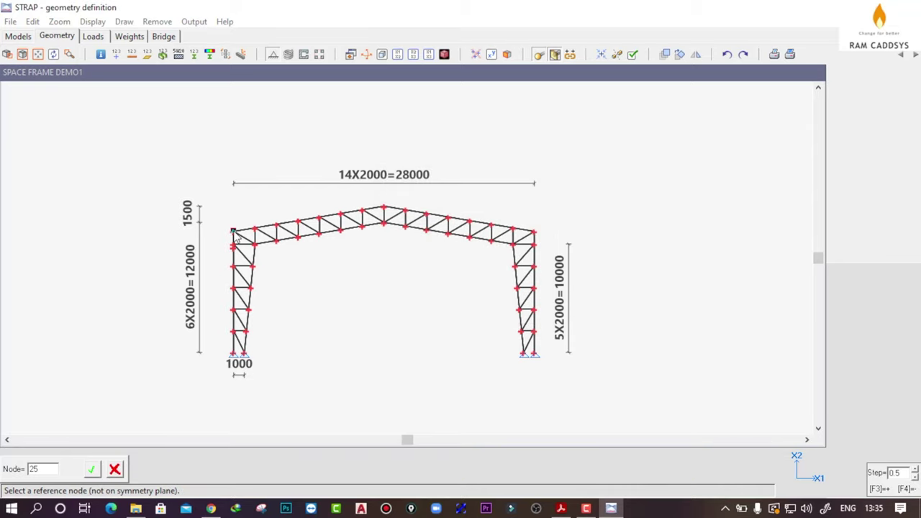
{"action": "left_click", "coordinate": [236, 354]}
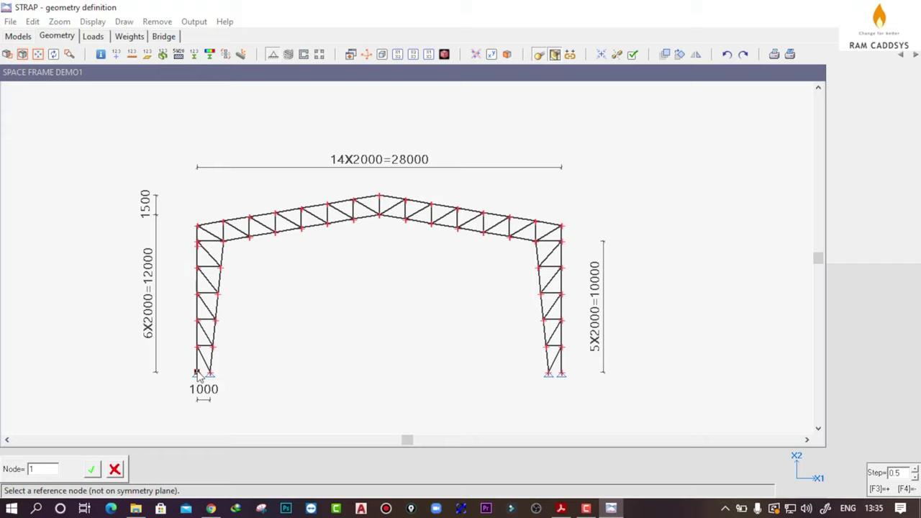
{"action": "left_click", "coordinate": [197, 372]}
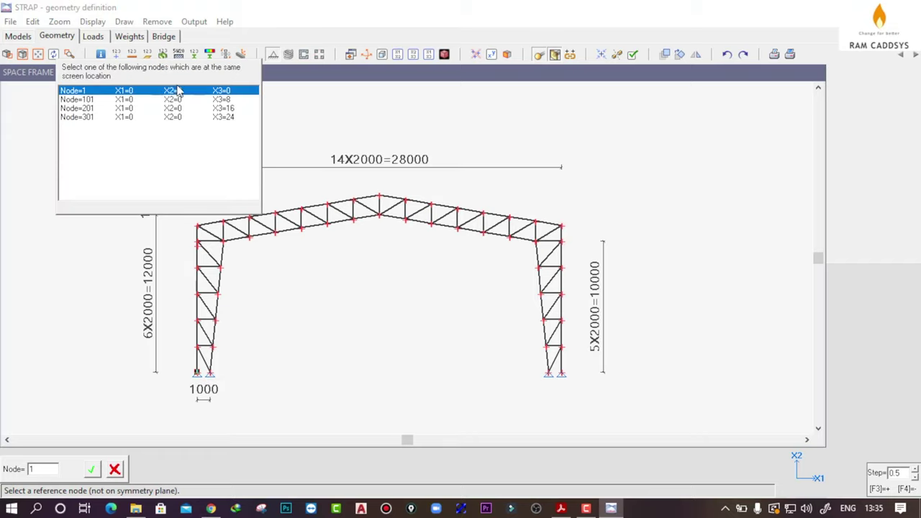
{"action": "left_click", "coordinate": [180, 93]}
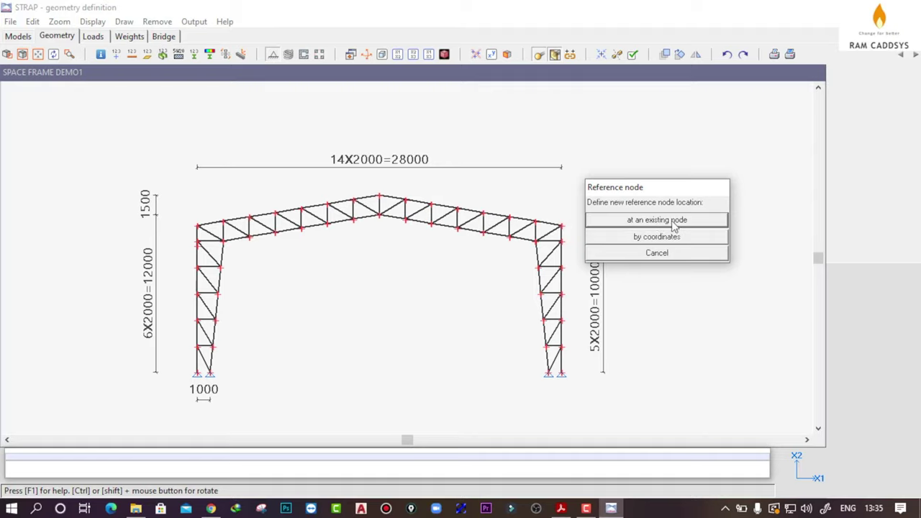
Complete the mirror by locating the reference node's copy at the existing X1=28, X2=0, X3=0 node, and inspect the model isometrically.
{"action": "left_click", "coordinate": [676, 227]}
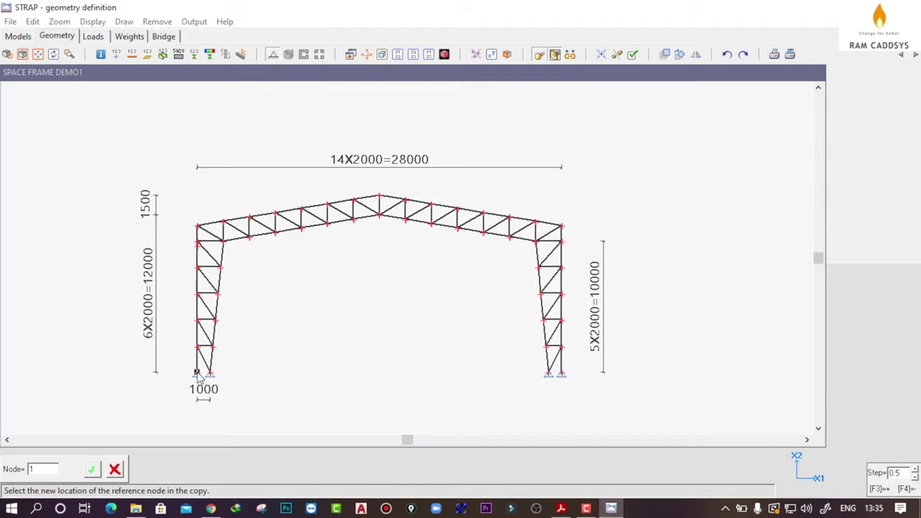
{"action": "left_click", "coordinate": [562, 375]}
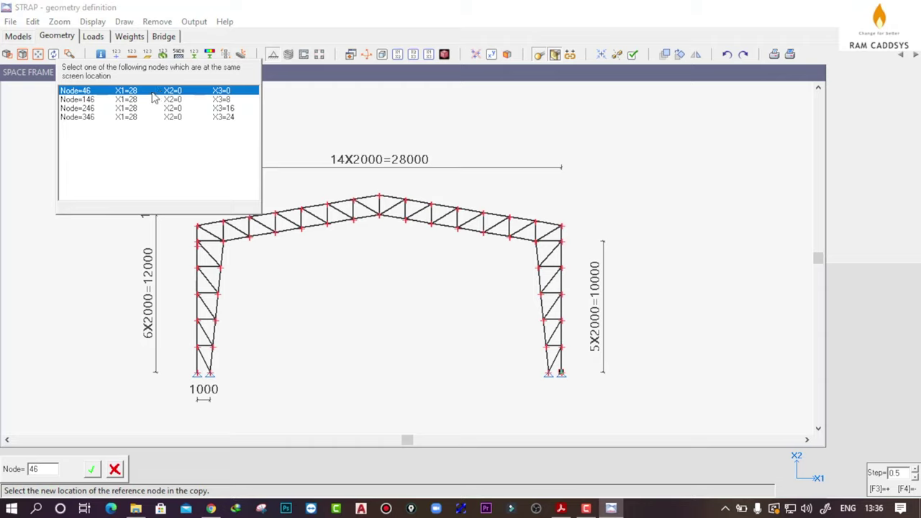
{"action": "left_click", "coordinate": [154, 97]}
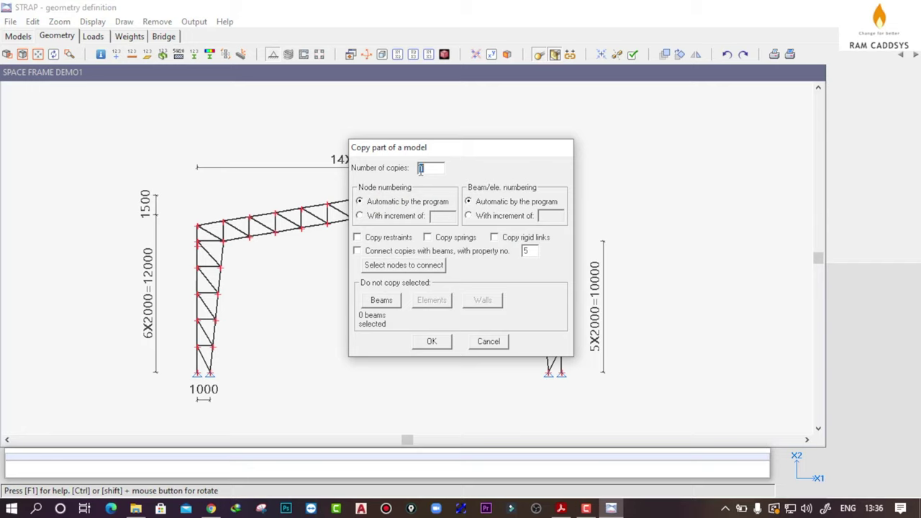
{"action": "left_click", "coordinate": [431, 341]}
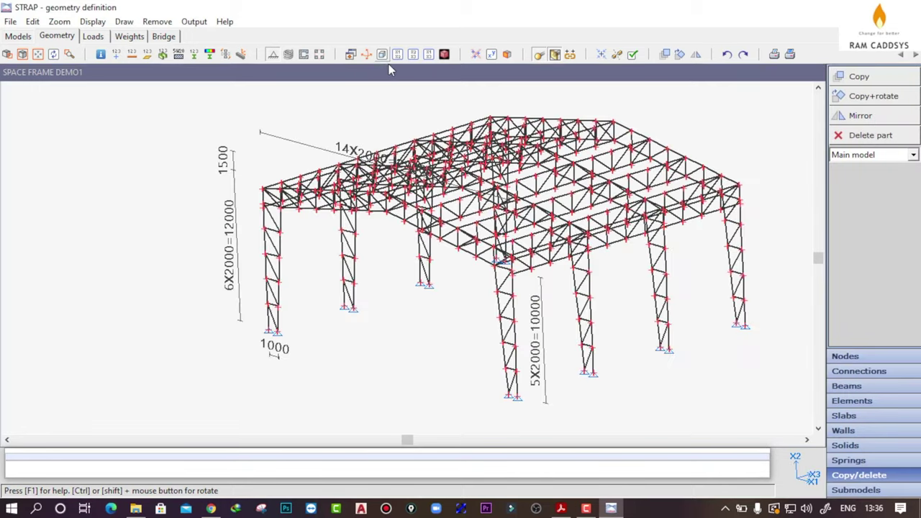
{"action": "middle_click_drag", "start_coordinate": [636, 272], "coordinate": [545, 311]}
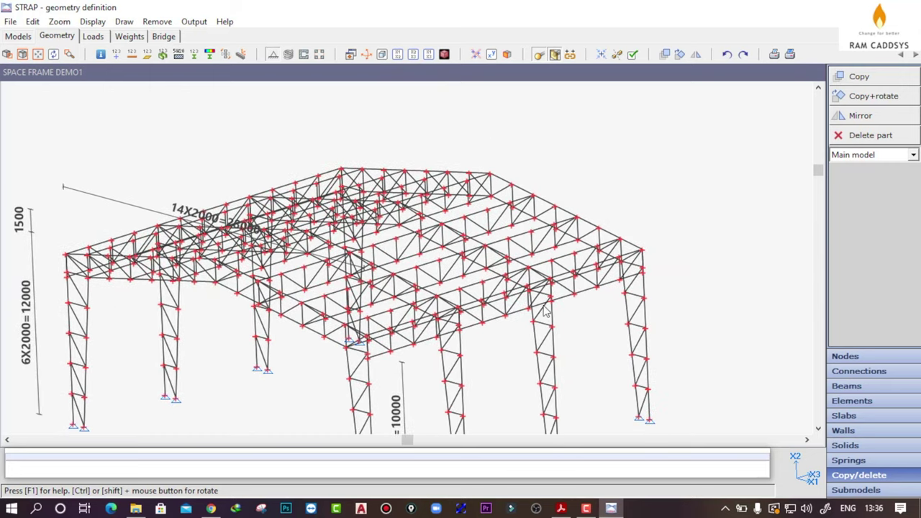
{"action": "left_click_drag", "start_coordinate": [569, 237], "coordinate": [488, 335], "text": "ctrl"}
{"action": "left_click_drag", "start_coordinate": [432, 345], "coordinate": [494, 349], "text": "ctrl"}
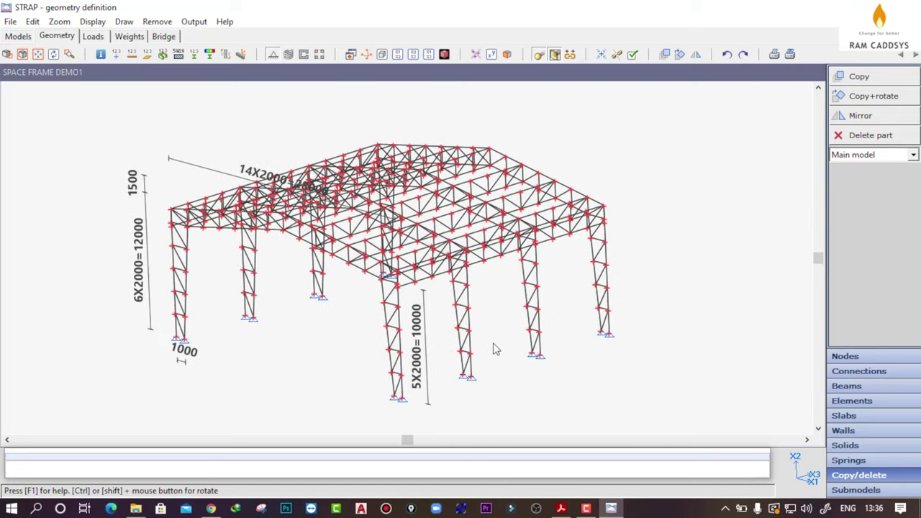
Define beam property group 1 as the steel equal-angle section ISA.EQ 60x60x5 from the section table.
{"action": "left_click", "coordinate": [864, 386]}
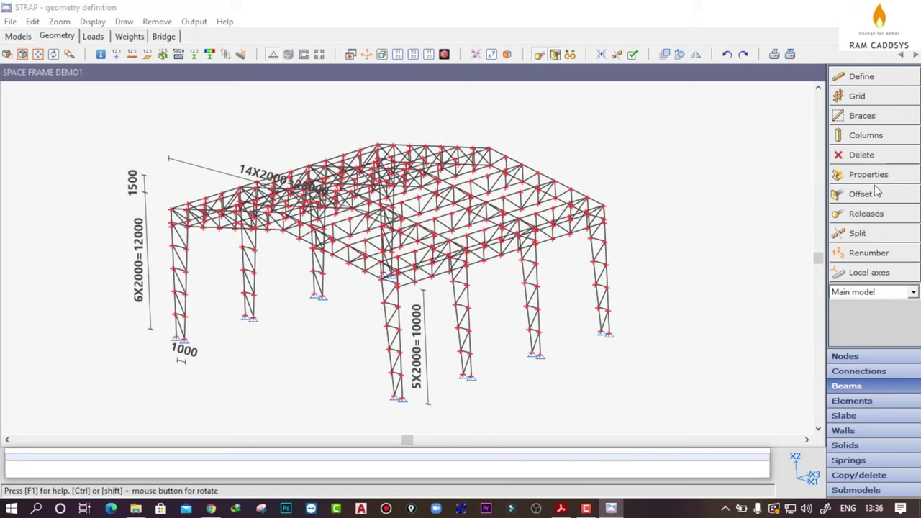
{"action": "left_click", "coordinate": [870, 178]}
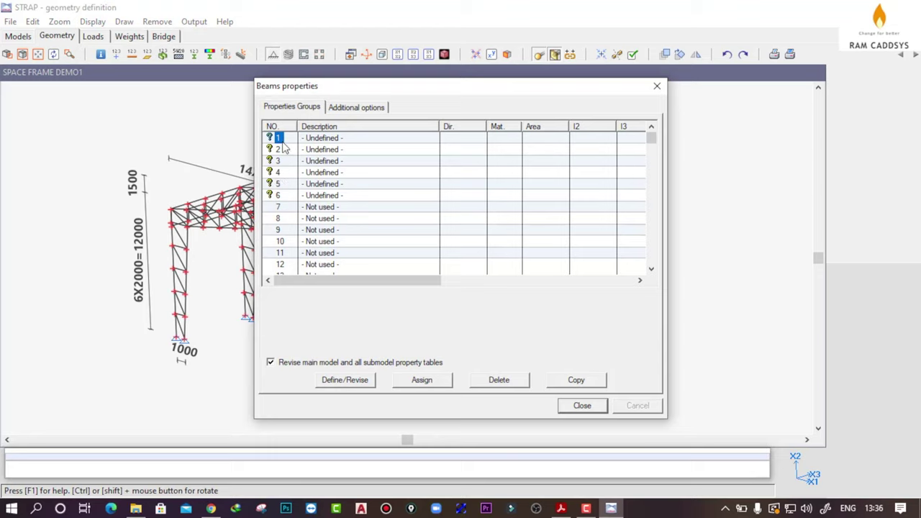
{"action": "left_click", "coordinate": [345, 380]}
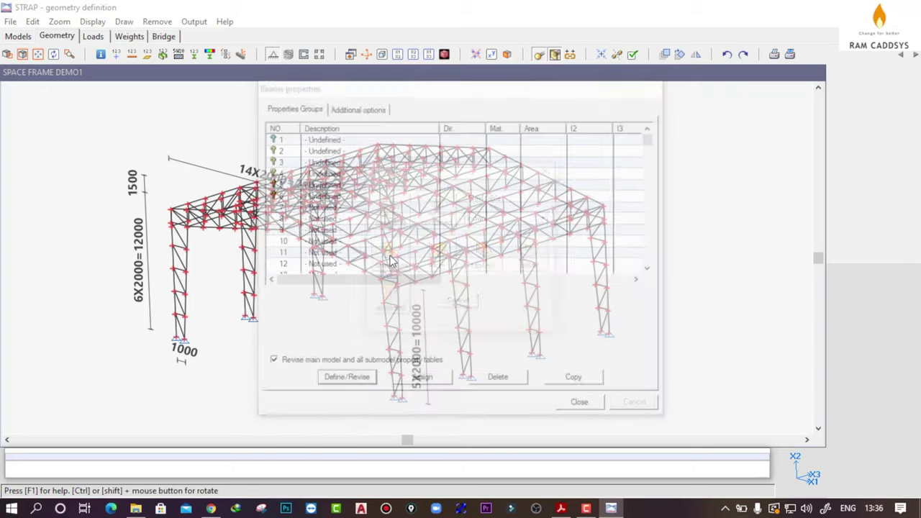
{"action": "left_click", "coordinate": [390, 211]}
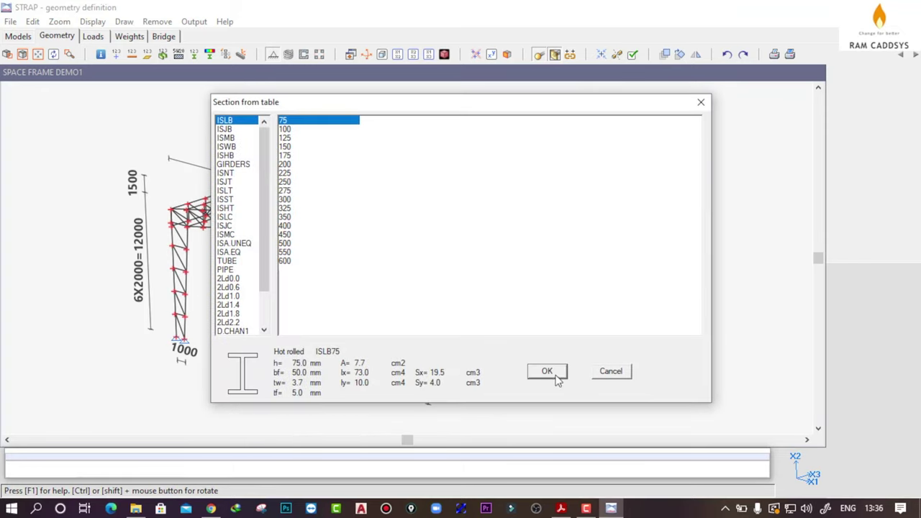
{"action": "left_click", "coordinate": [230, 253]}
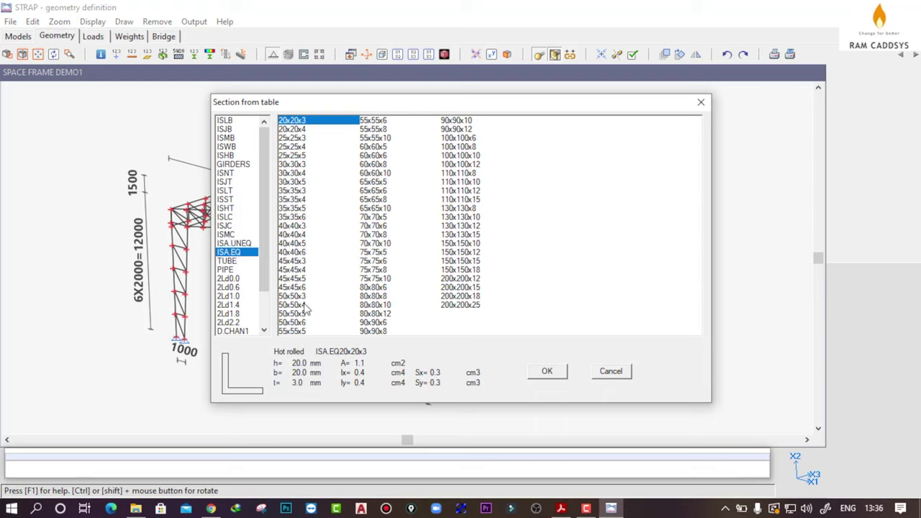
{"action": "left_click", "coordinate": [373, 147]}
{"action": "left_click", "coordinate": [547, 371]}
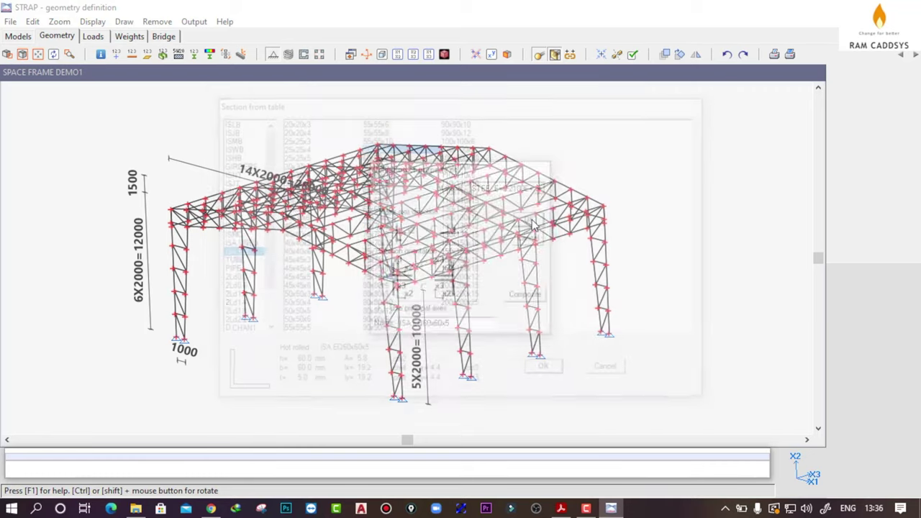
{"action": "left_click", "coordinate": [530, 221]}
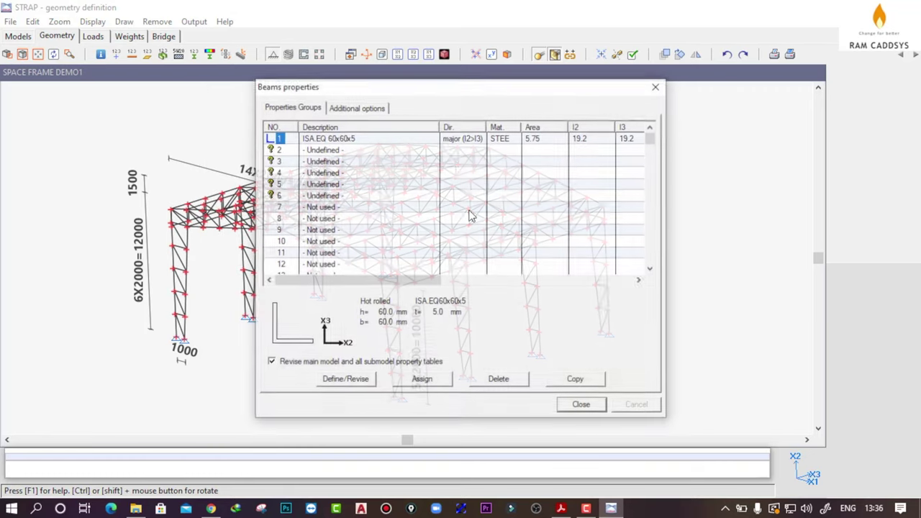
Assign property group 1 to all beams and display the model in rendered view.
{"action": "left_click", "coordinate": [423, 379]}
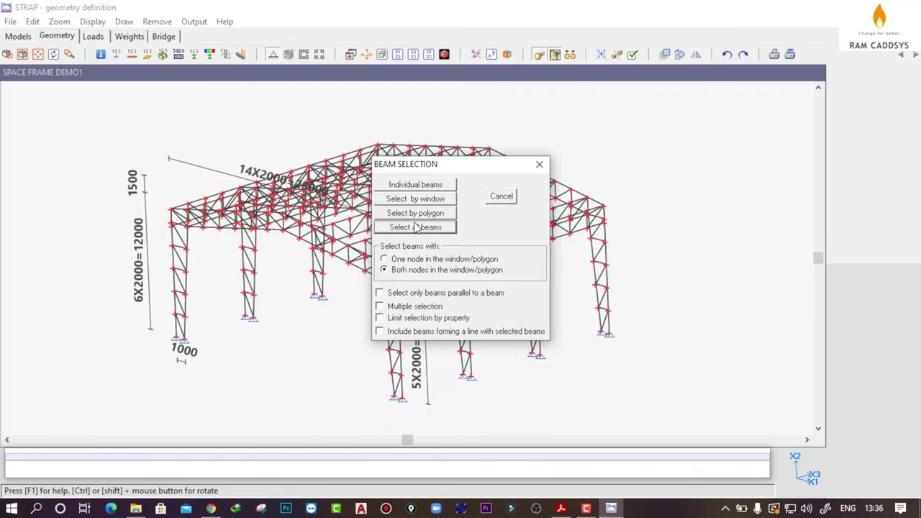
{"action": "left_click", "coordinate": [416, 227]}
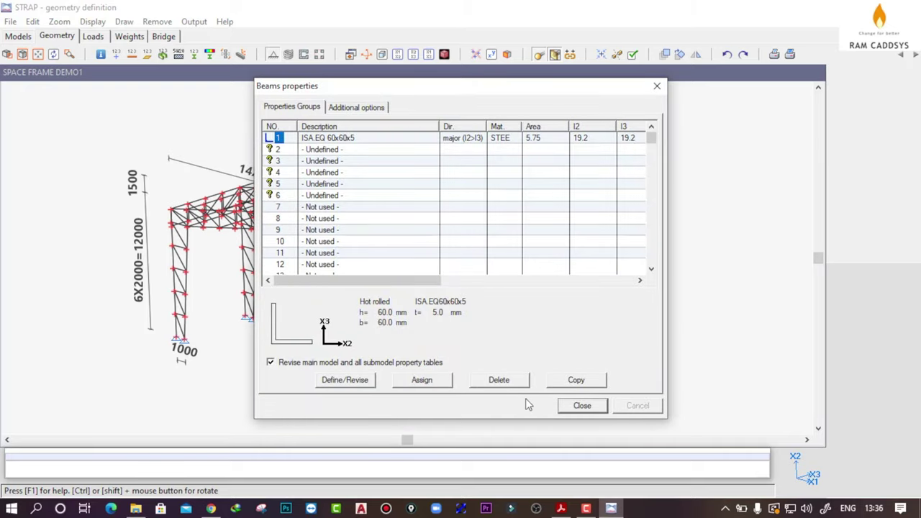
{"action": "left_click", "coordinate": [582, 406]}
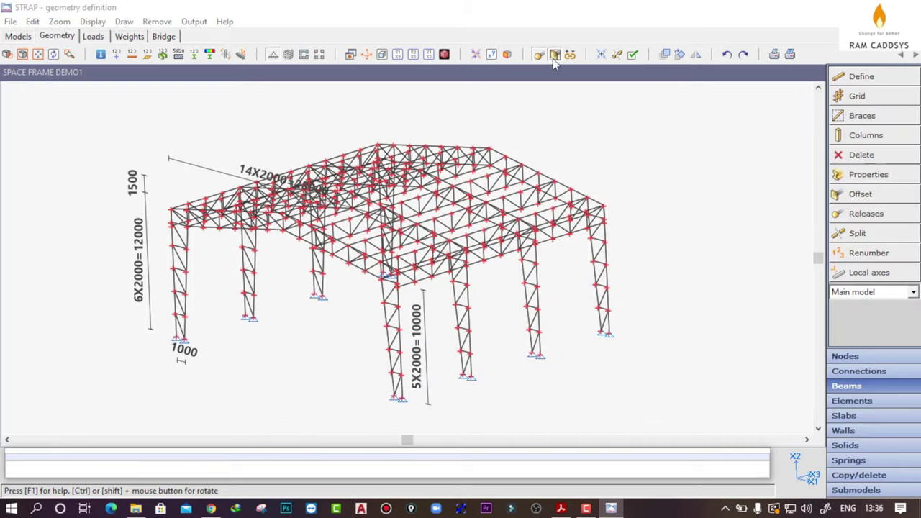
{"action": "left_click", "coordinate": [444, 55]}
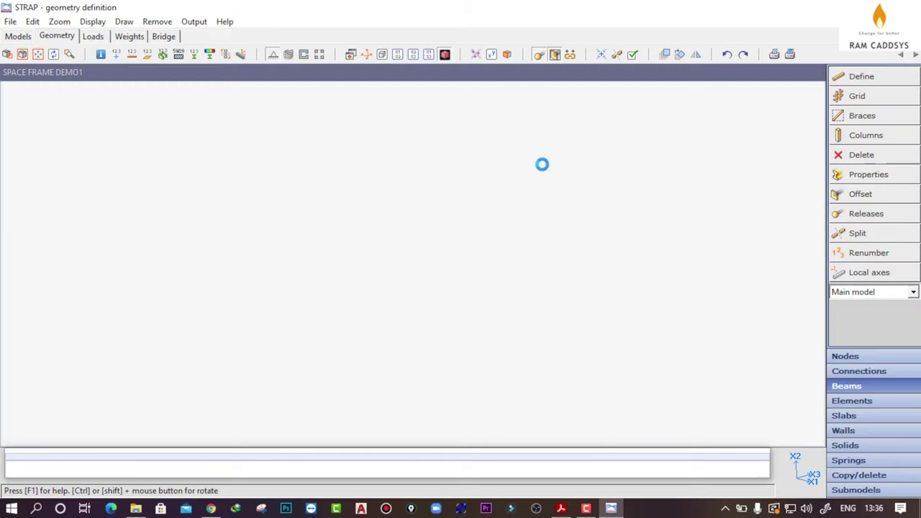
{"action": "scroll", "coordinate": [475, 269], "scroll_direction": "up", "scroll_amount": 4}
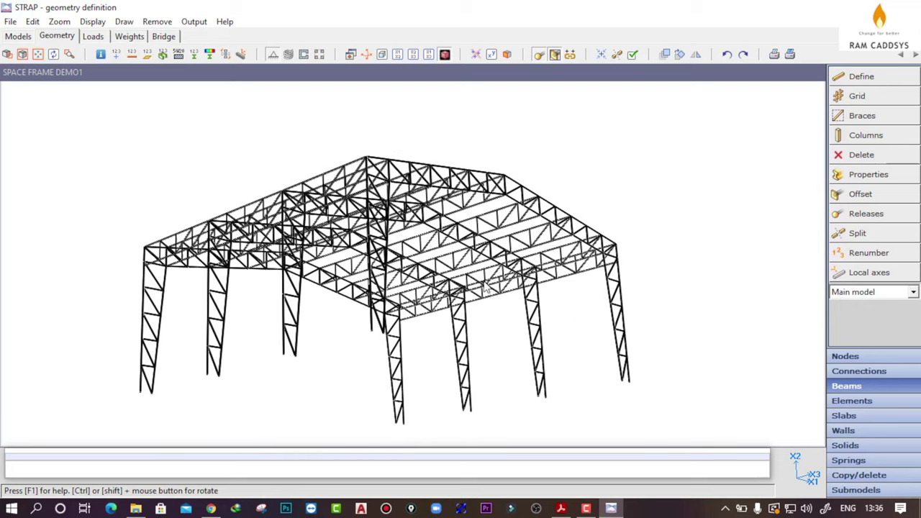